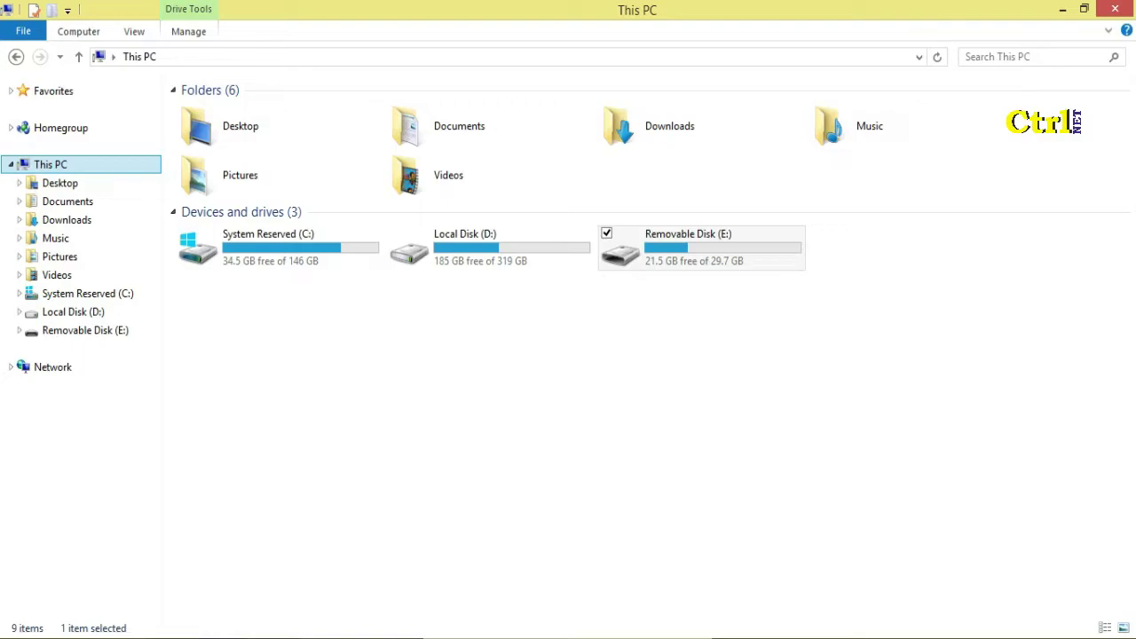
- Open the 100MEDIA folder inside DCIM on Removable Disk (E:) and browse down to its last drone photos
{"action": "double_click", "coordinate": [720, 245]}
{"action": "double_click", "coordinate": [213, 155]}
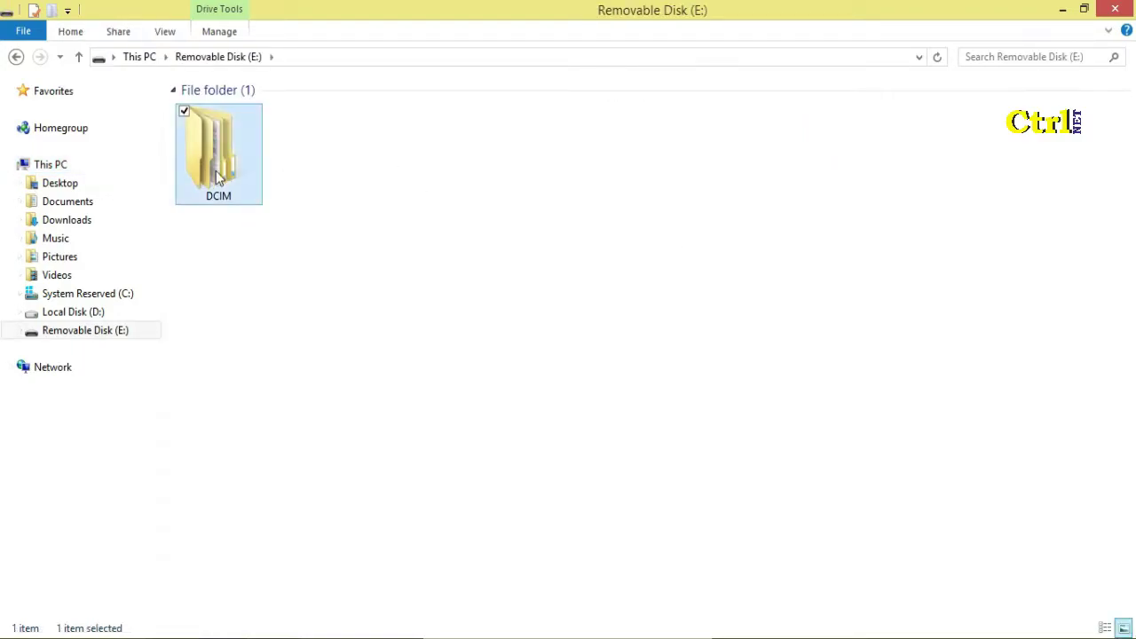
{"action": "double_click", "coordinate": [261, 116]}
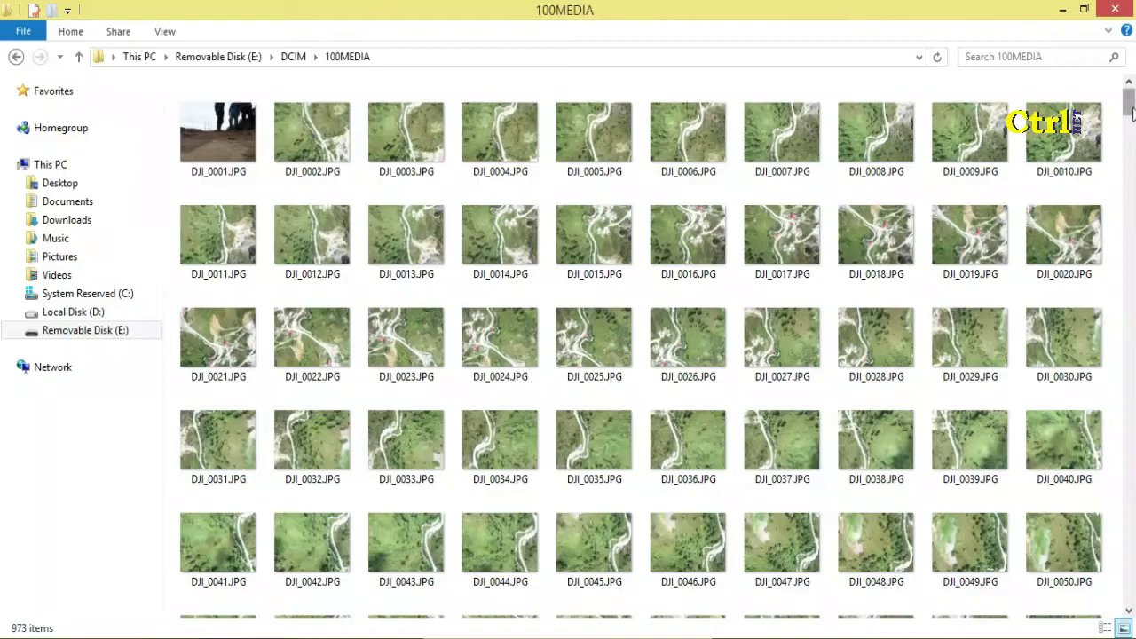
{"action": "left_click_drag", "start_coordinate": [1131, 109], "coordinate": [1131, 333]}
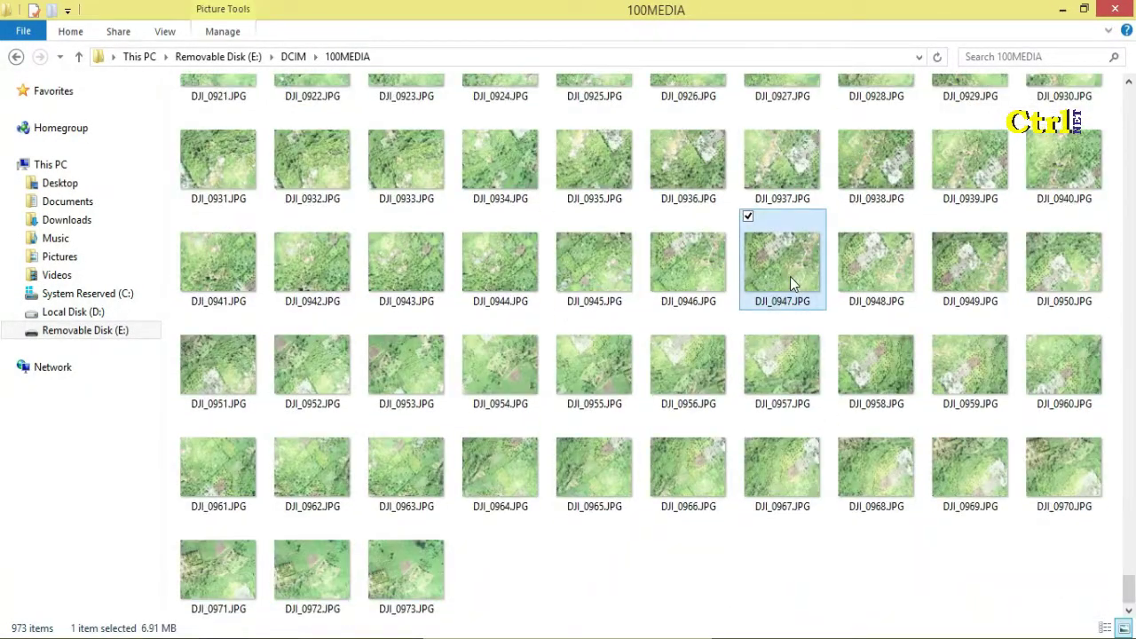
- Inspect DJI_0947.JPG up close in the photo viewer, and check its file properties
{"action": "double_click", "coordinate": [790, 276]}
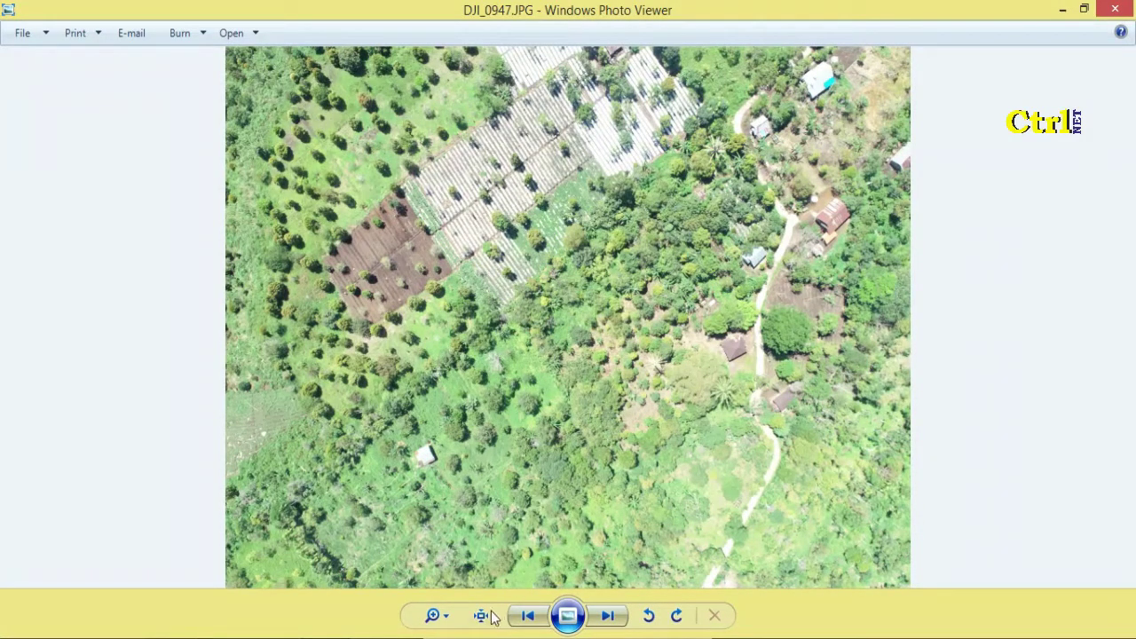
{"action": "left_click", "coordinate": [444, 616]}
{"action": "left_click_drag", "start_coordinate": [446, 613], "coordinate": [447, 604]}
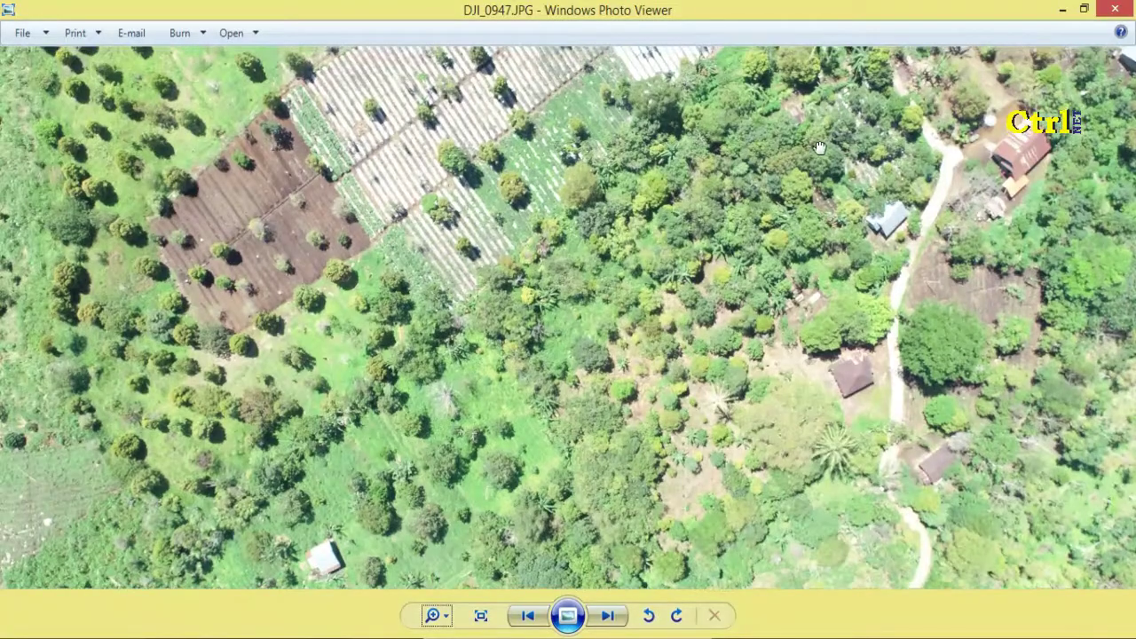
{"action": "left_click_drag", "start_coordinate": [730, 195], "coordinate": [713, 381]}
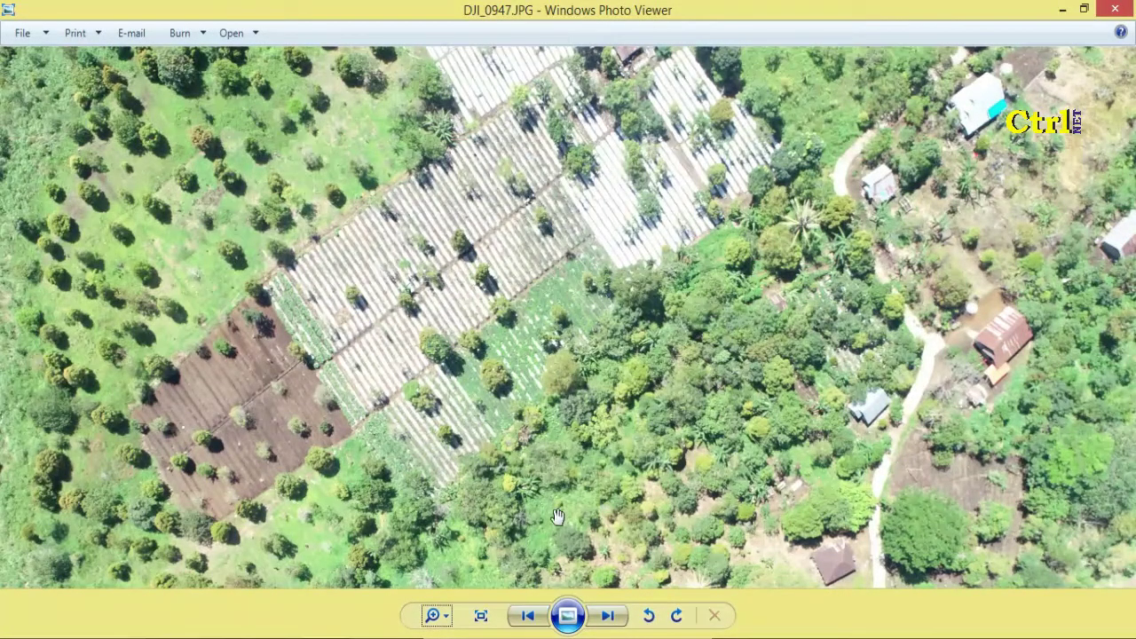
{"action": "left_click", "coordinate": [446, 617]}
{"action": "left_click_drag", "start_coordinate": [448, 620], "coordinate": [449, 632]}
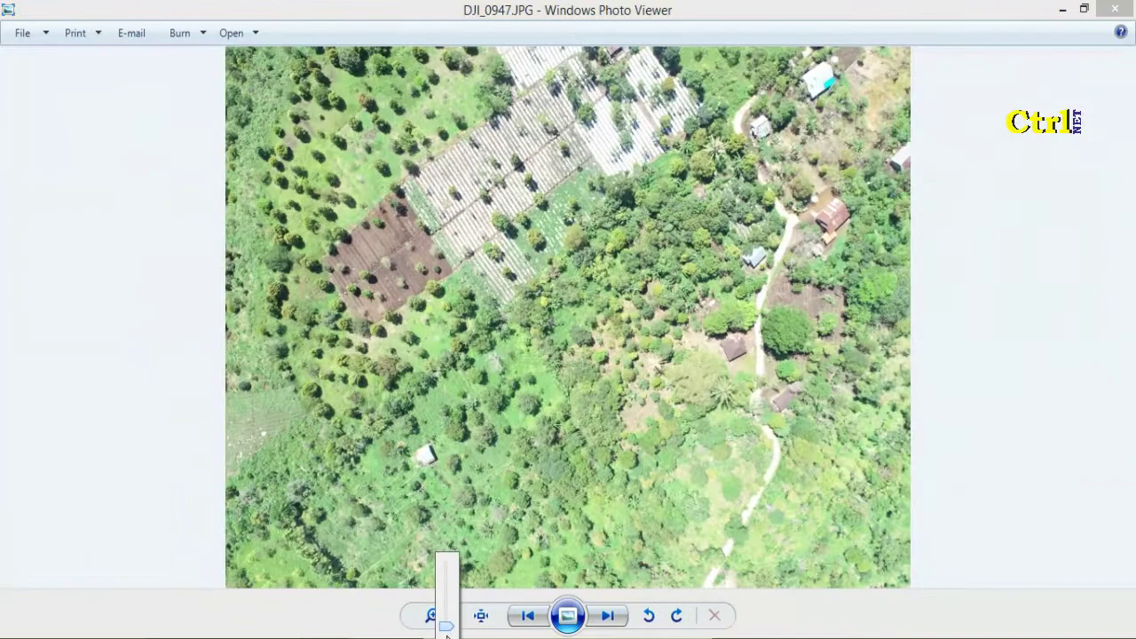
{"action": "left_click", "coordinate": [1101, 9]}
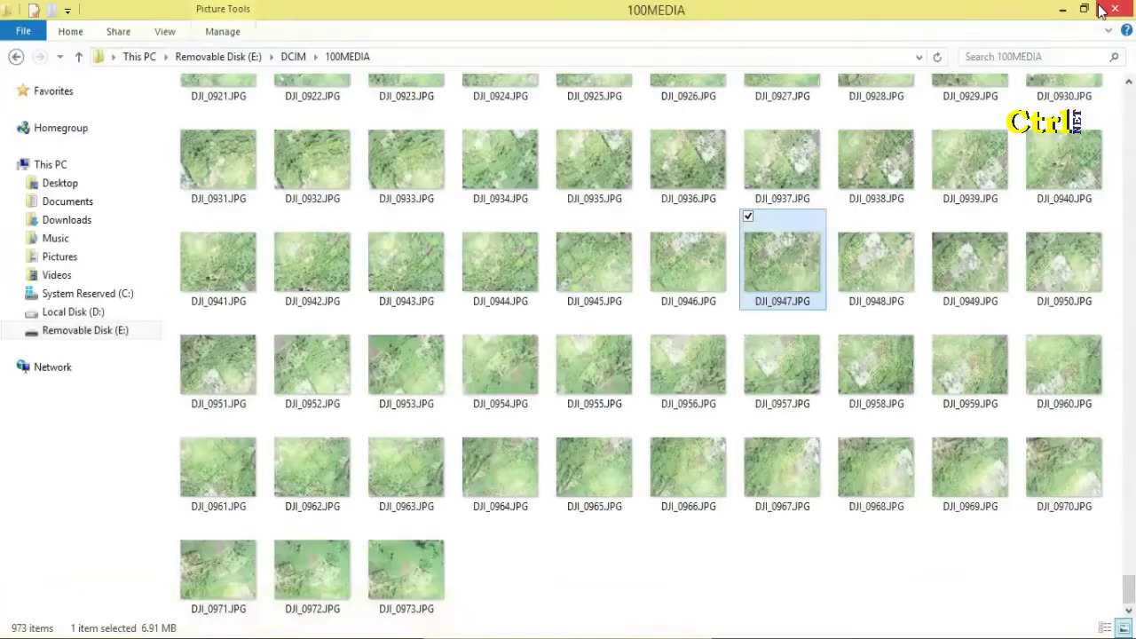
{"action": "key", "text": "alt+Return"}
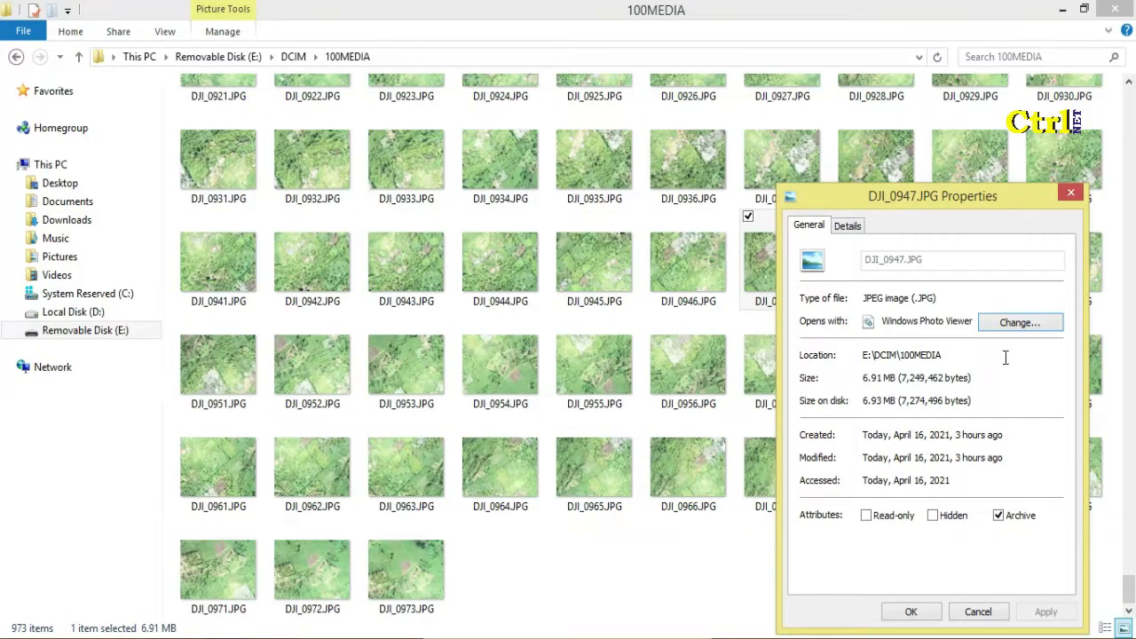
{"action": "left_click", "coordinate": [1071, 193]}
- Select the photos DJI_0741.JPG through DJI_0973.JPG in the 100MEDIA folder for copying
{"action": "scroll", "coordinate": [216, 285], "scroll_direction": "up", "scroll_amount": 15}
{"action": "left_click", "coordinate": [253, 222]}
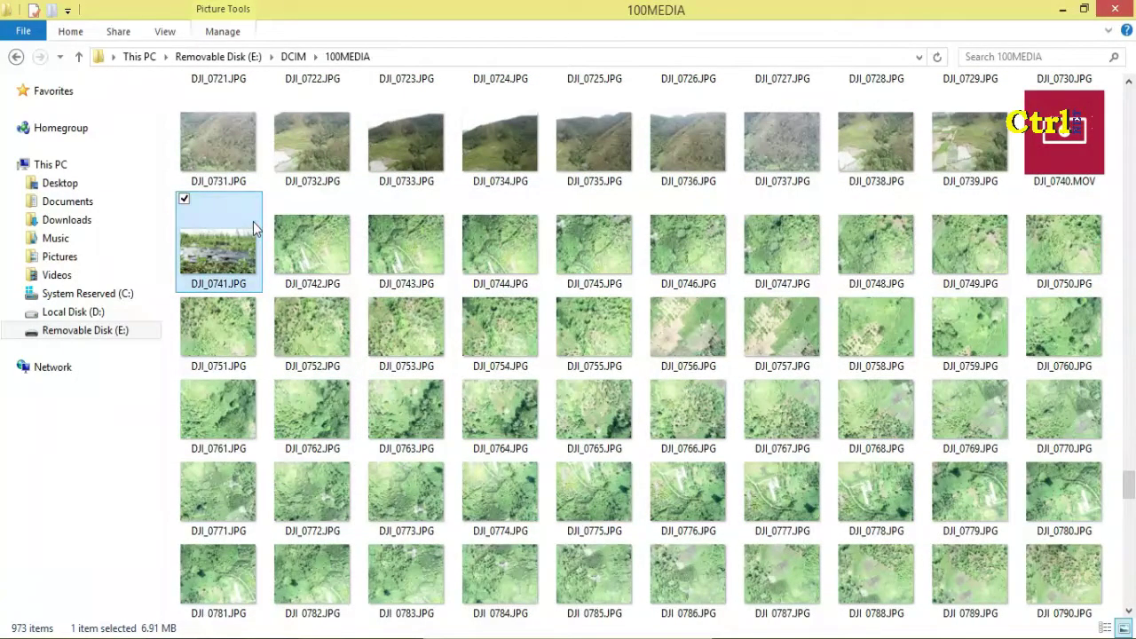
{"action": "left_click_drag", "start_coordinate": [1131, 486], "coordinate": [1130, 587]}
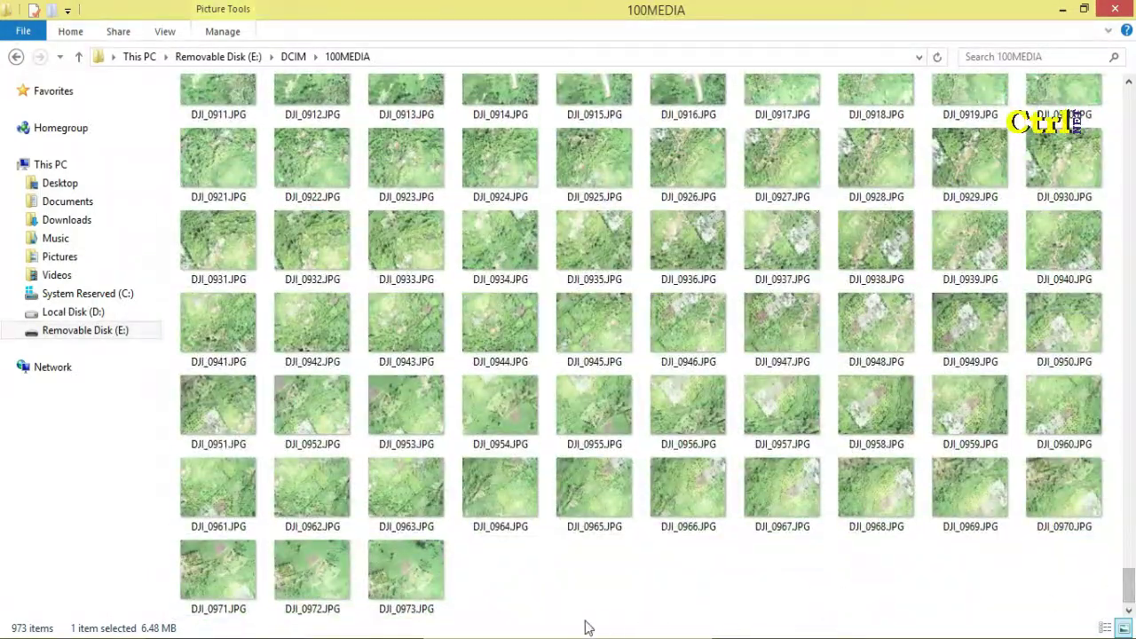
{"action": "left_click", "coordinate": [437, 600], "text": "shift"}
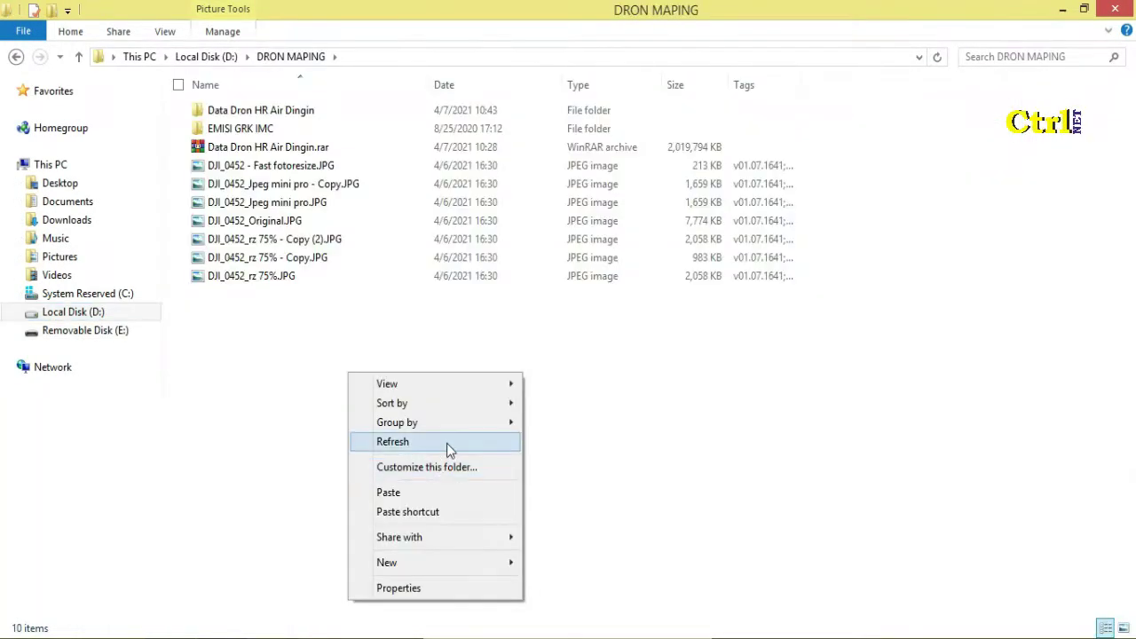
- Create a folder named "Cek HR guguak 2020" in D:\DRON MAPING and open it
{"action": "mouse_move", "coordinate": [453, 568]}
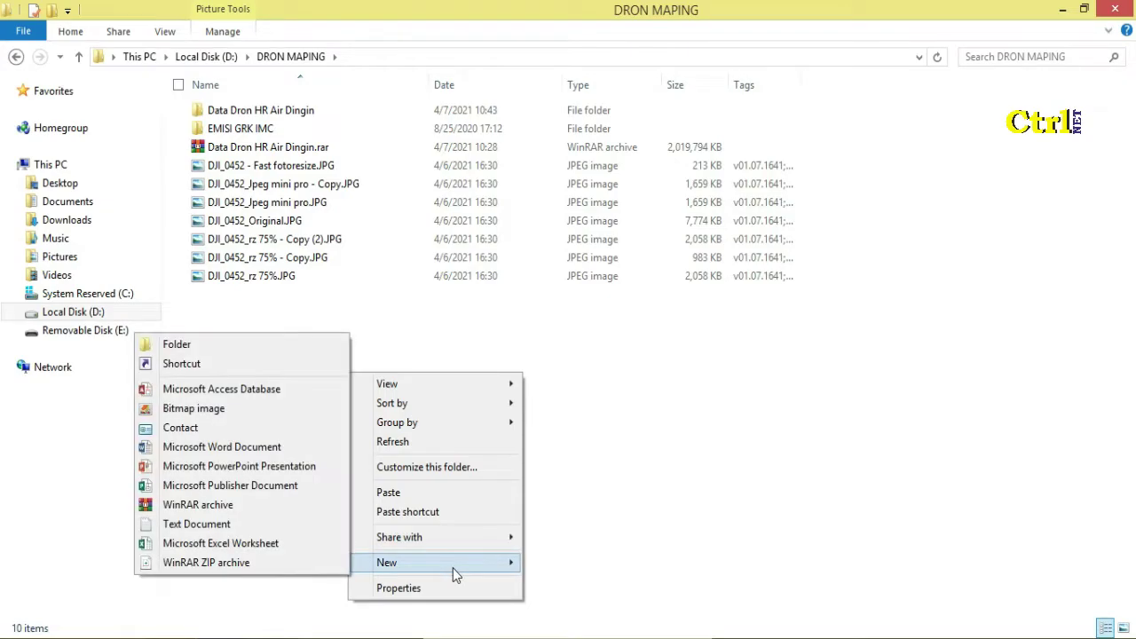
{"action": "left_click", "coordinate": [198, 343]}
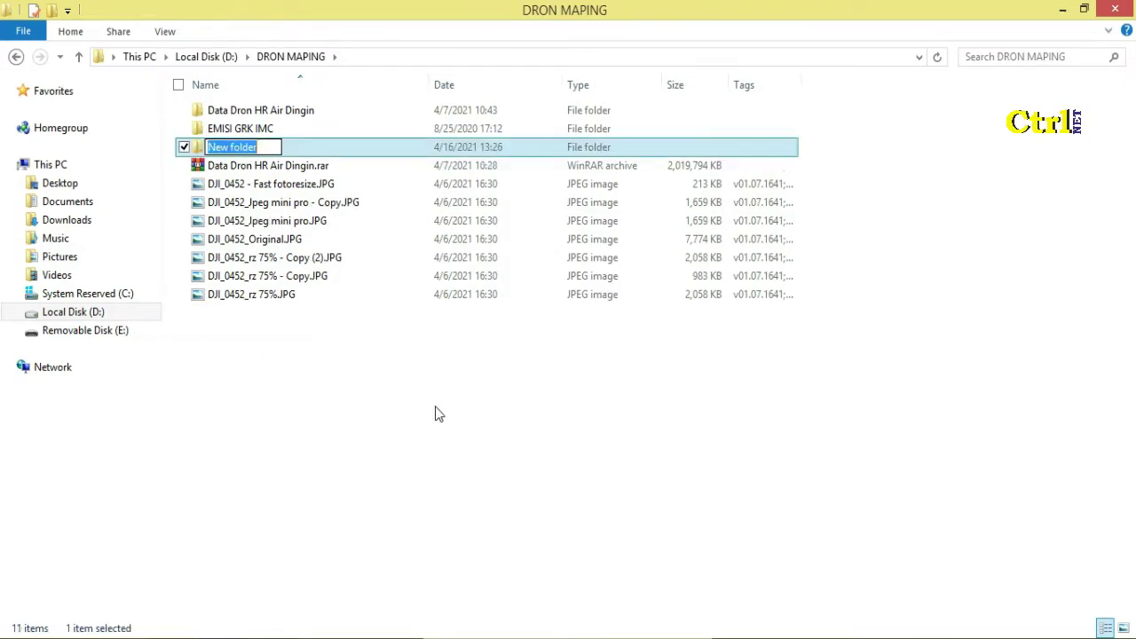
{"action": "key", "text": "BackSpace"}
{"action": "type", "text": "Cek H"}
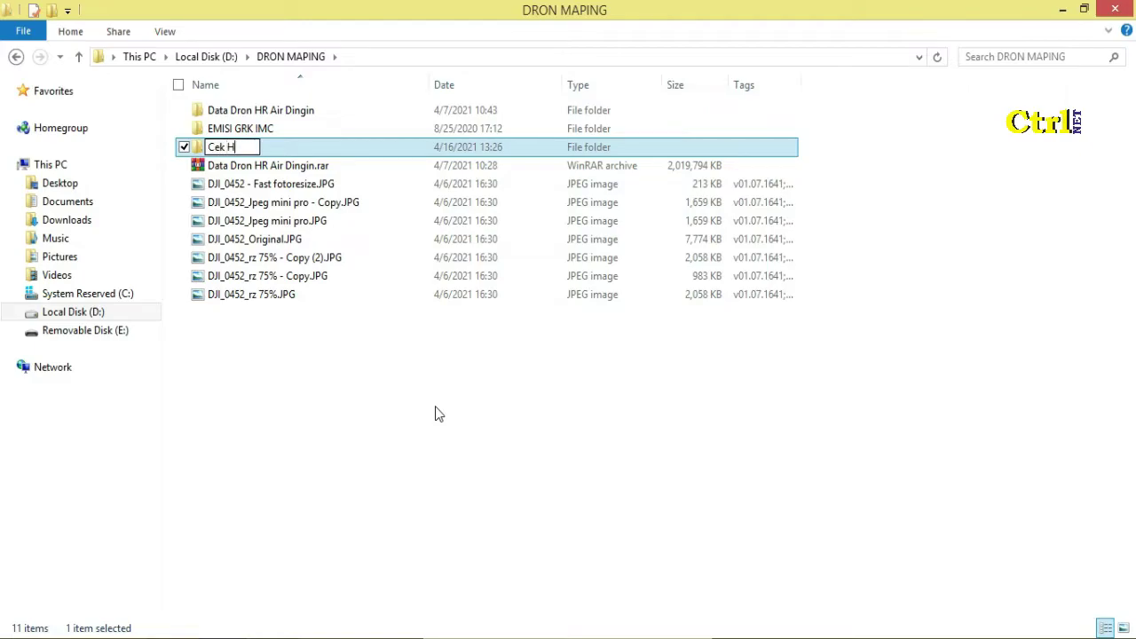
{"action": "type", "text": "R gu"}
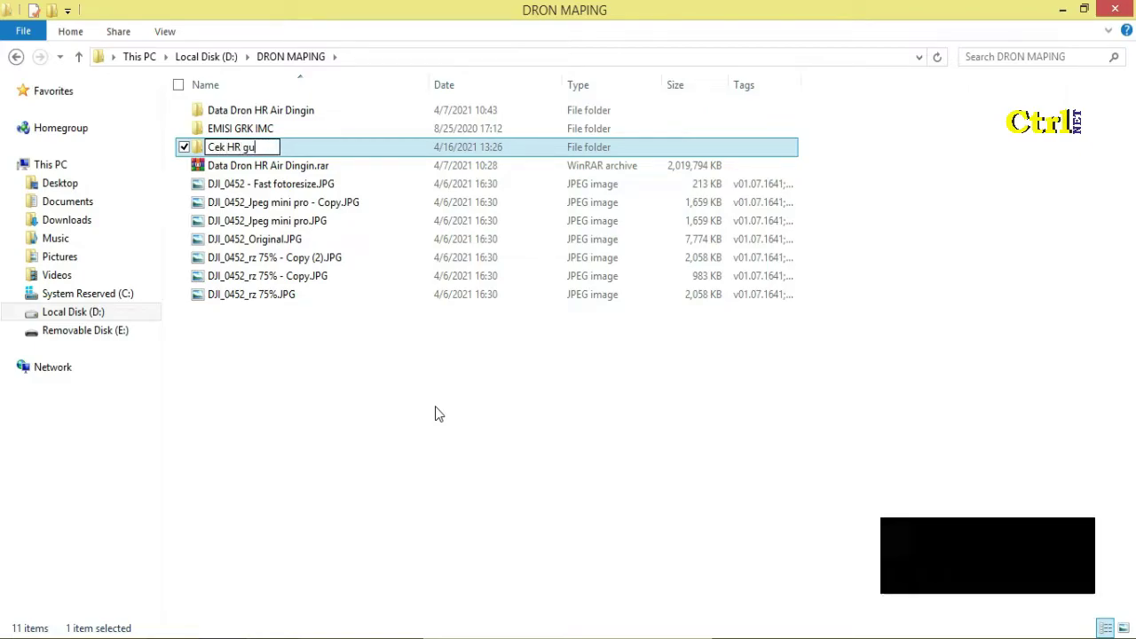
{"action": "type", "text": "guak 2020"}
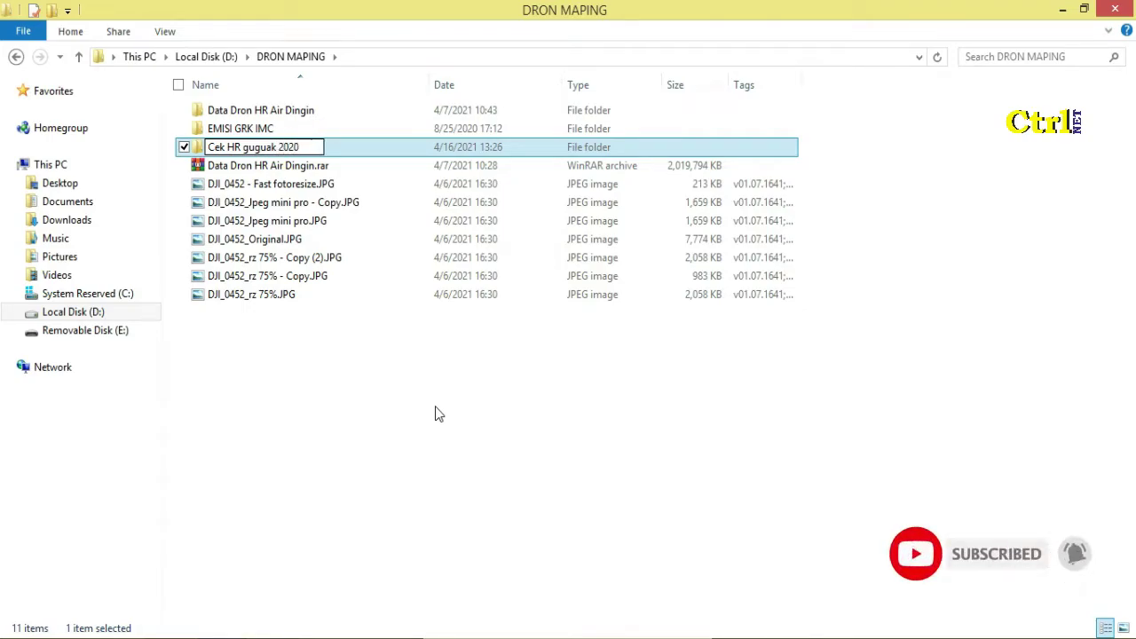
{"action": "key", "text": "Return"}
{"action": "double_click", "coordinate": [309, 111]}
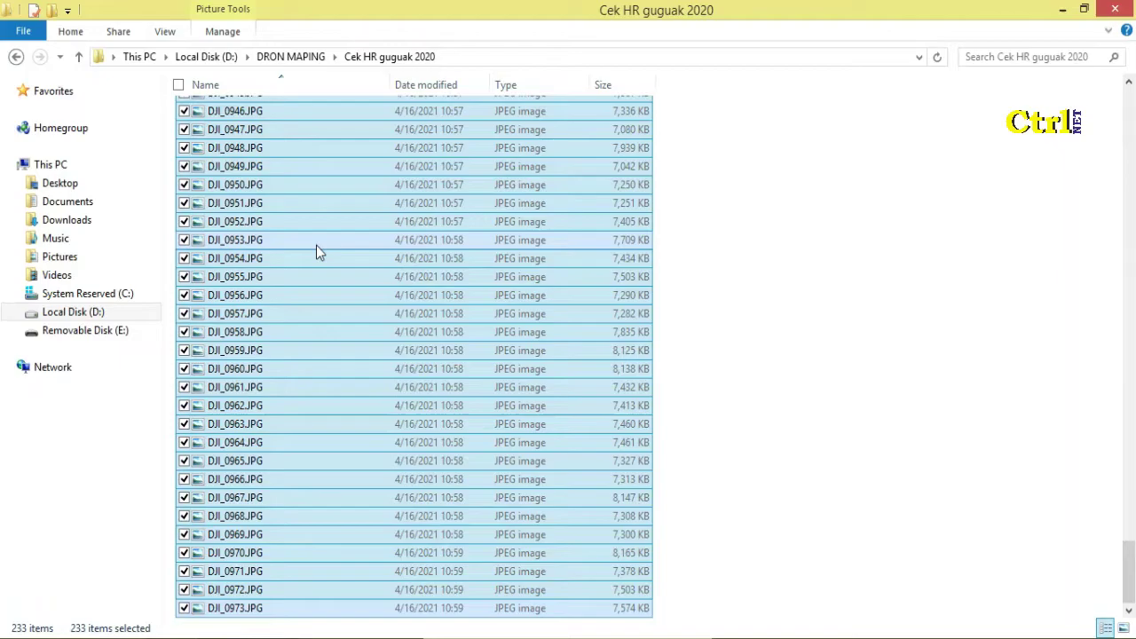
- Launch FastStone Photo Resizer and show the photos of the Cek HR guguak 2020 folder as thumbnails
{"action": "left_click", "coordinate": [18, 488]}
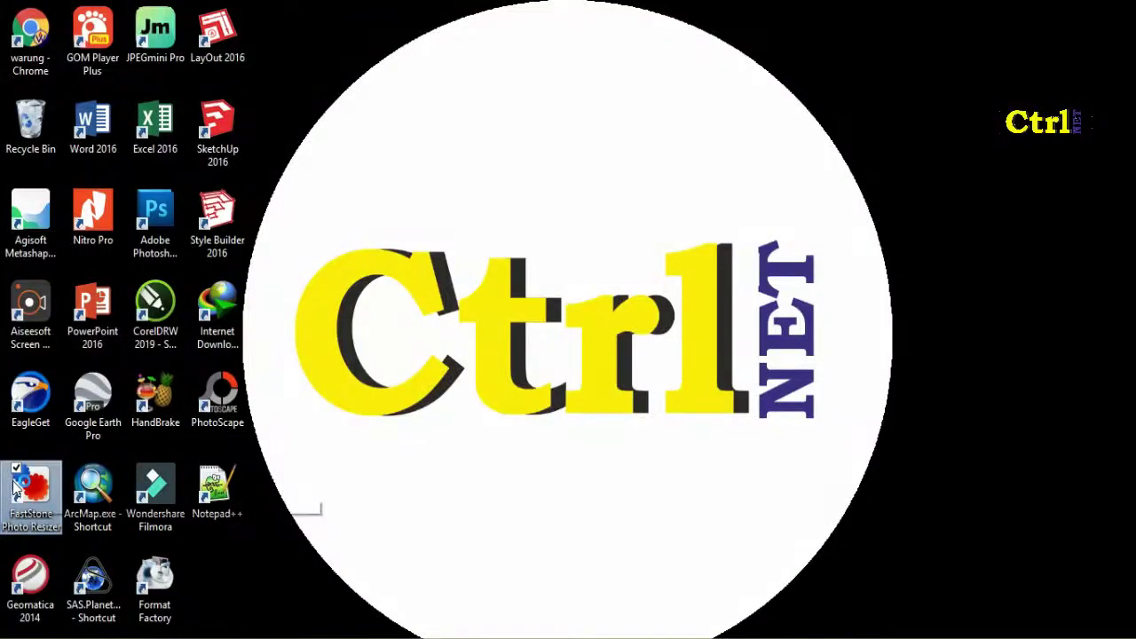
{"action": "double_click", "coordinate": [17, 488]}
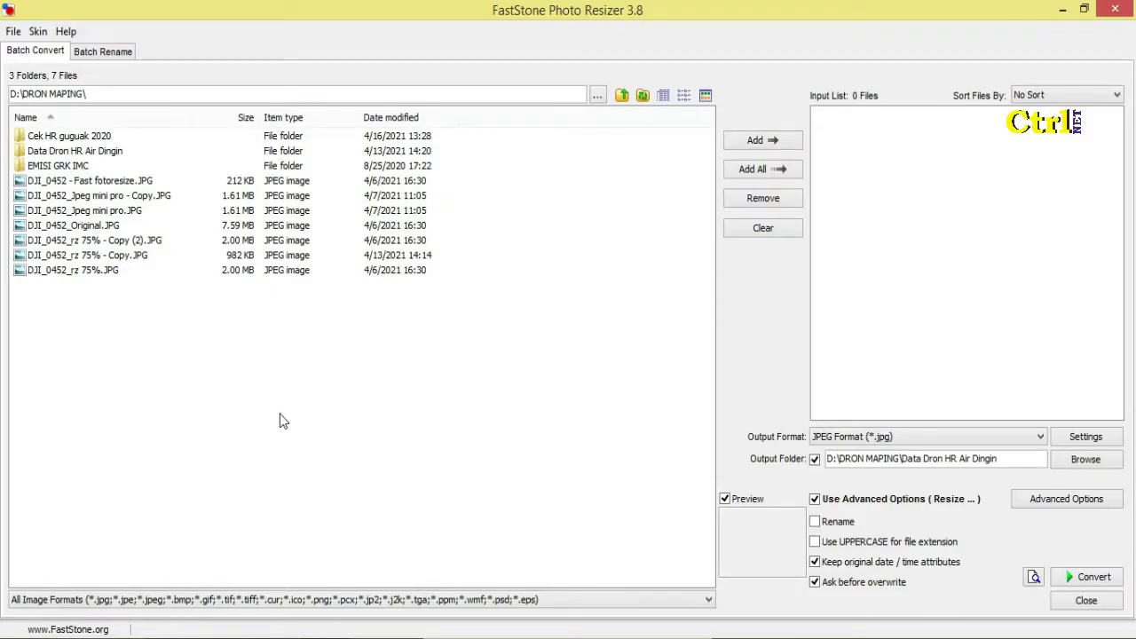
{"action": "left_click", "coordinate": [73, 138]}
{"action": "double_click", "coordinate": [73, 139]}
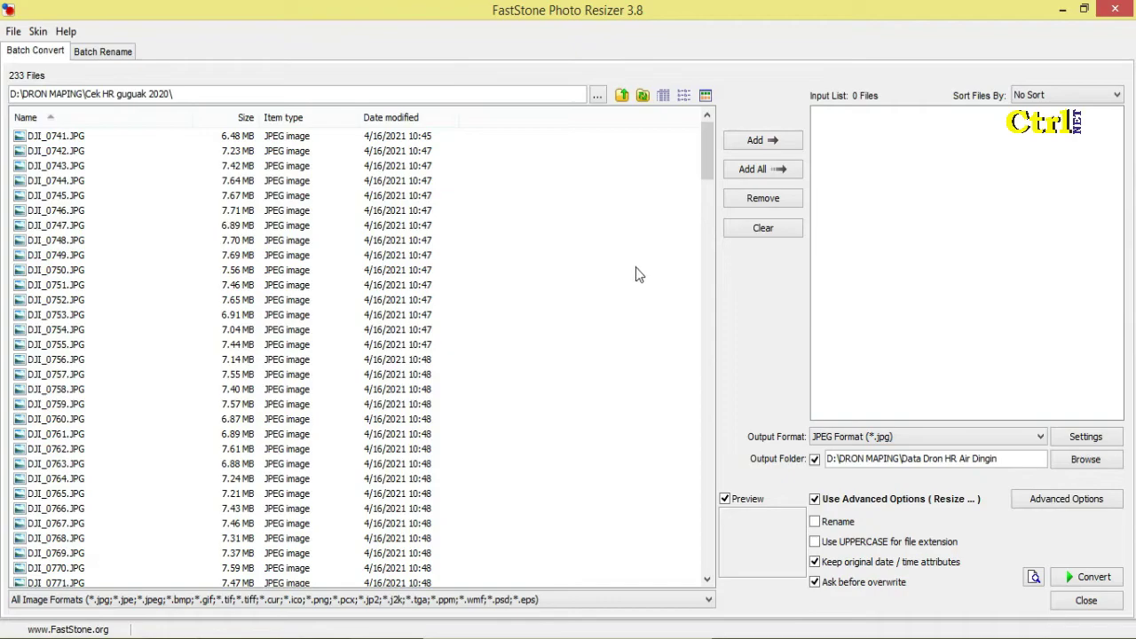
{"action": "left_click_drag", "start_coordinate": [707, 165], "coordinate": [701, 138]}
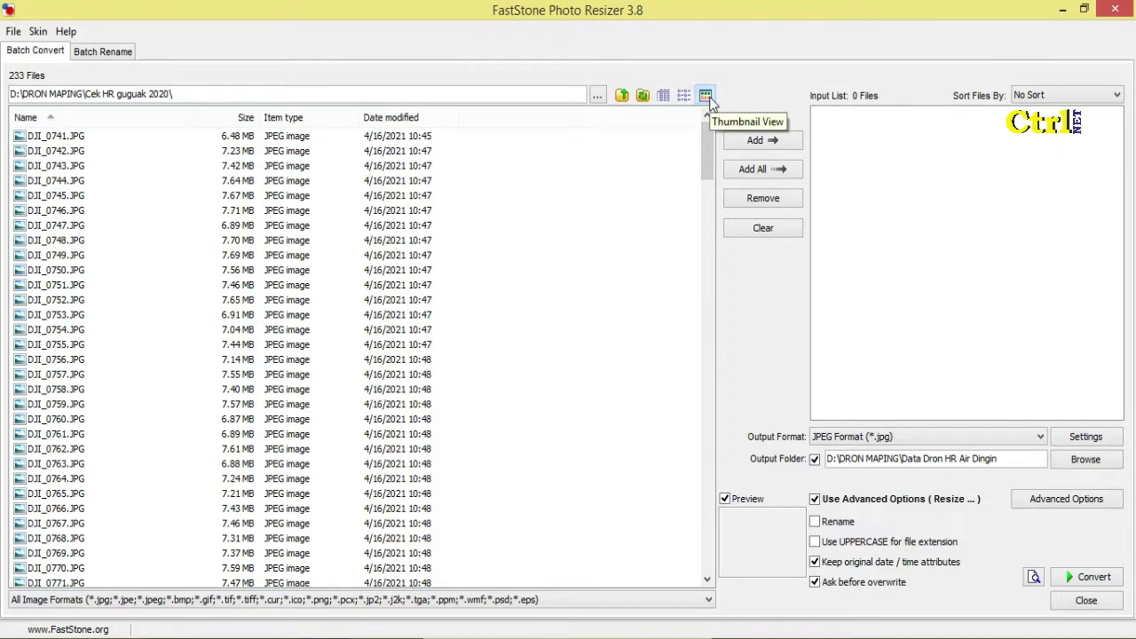
{"action": "left_click", "coordinate": [708, 96]}
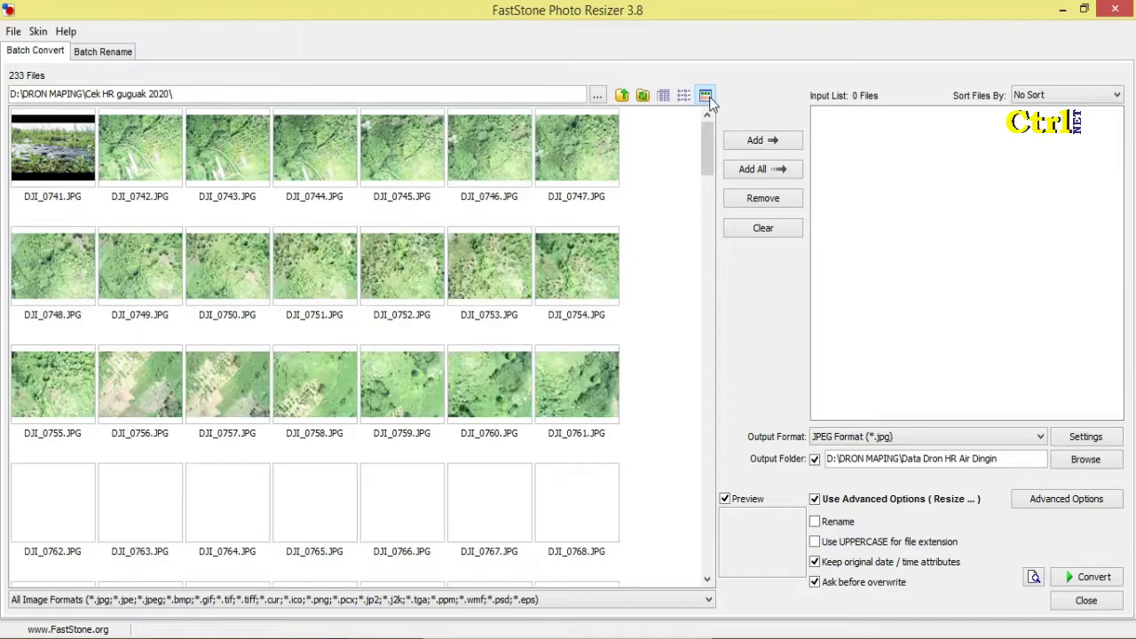
- Add all photos in the folder except DJI_0741.JPG to the batch conversion input list
{"action": "left_click", "coordinate": [64, 183]}
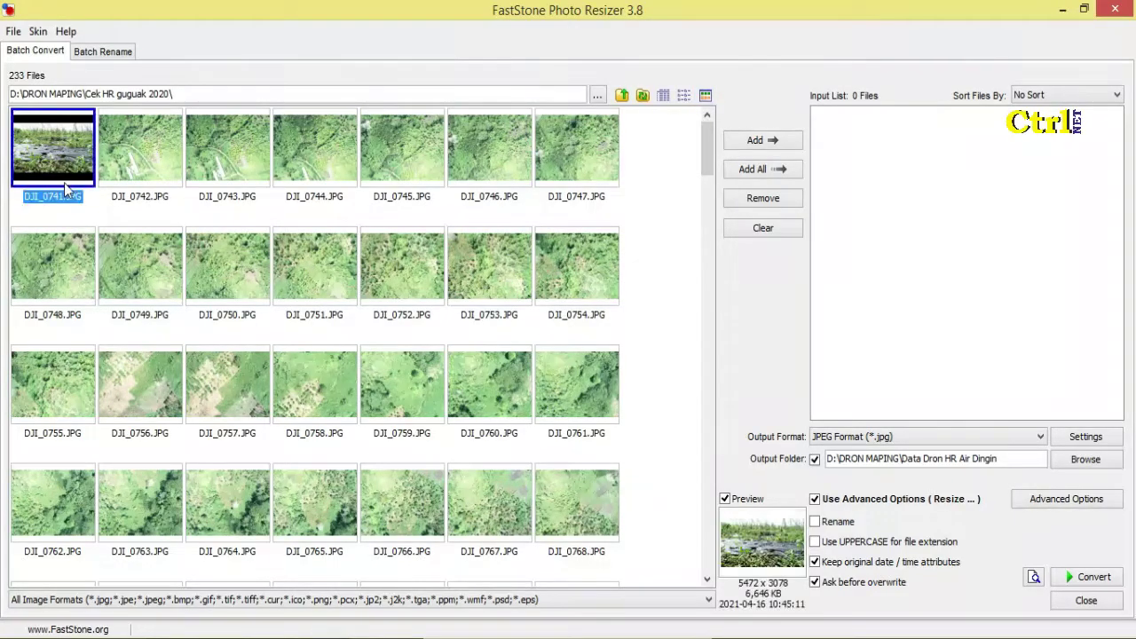
{"action": "left_click", "coordinate": [127, 180]}
{"action": "key", "text": "ctrl+a"}
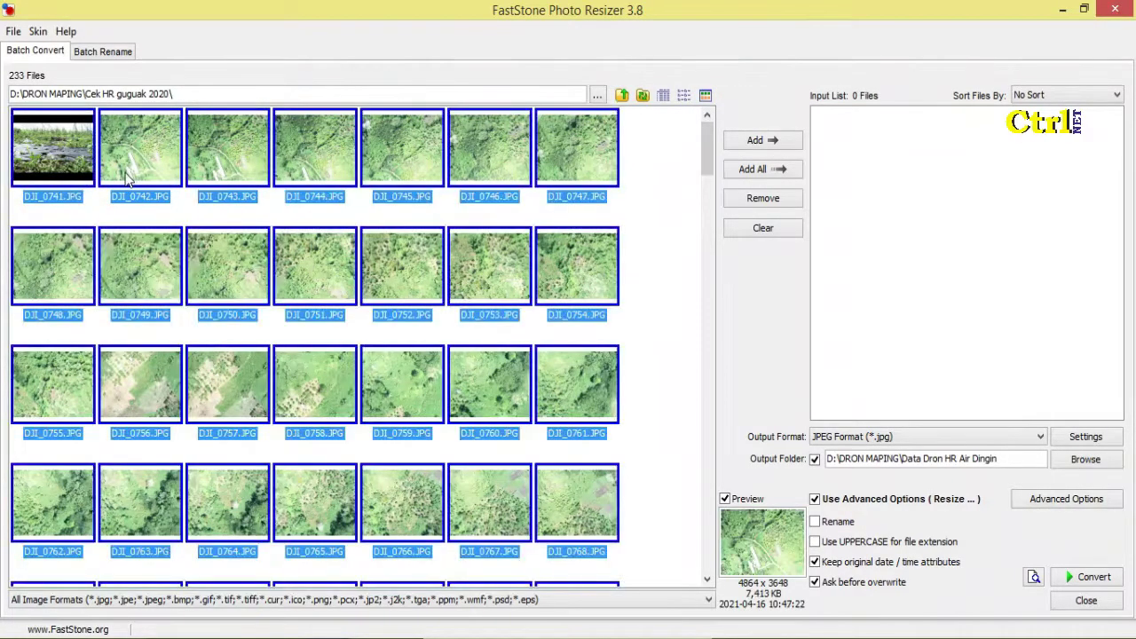
{"action": "left_click", "coordinate": [36, 155], "text": "ctrl"}
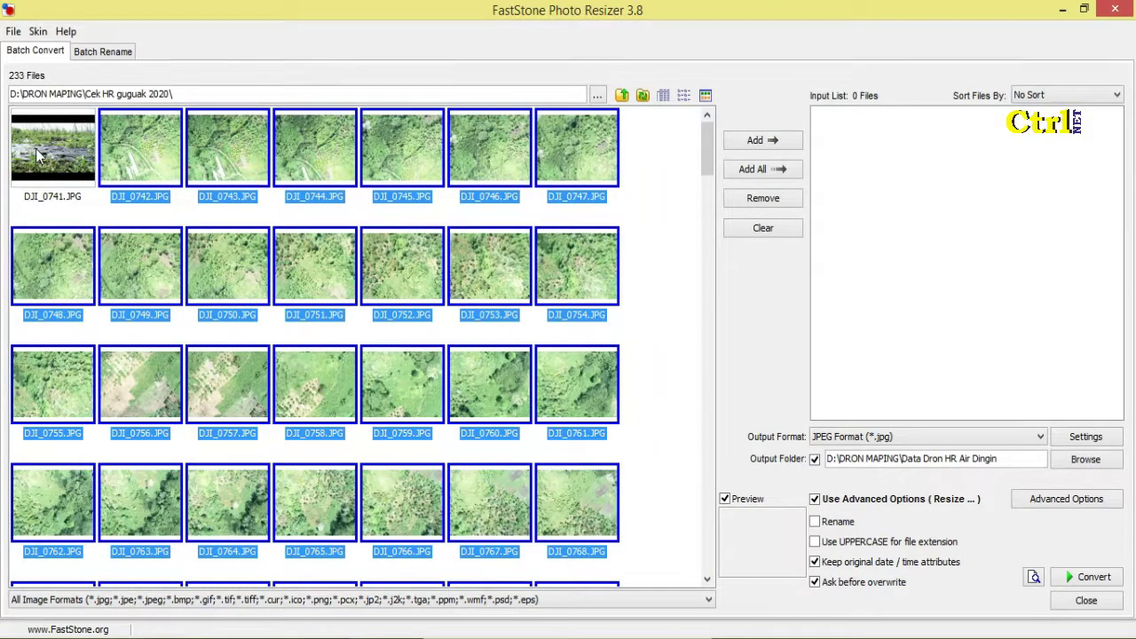
{"action": "left_click", "coordinate": [769, 143]}
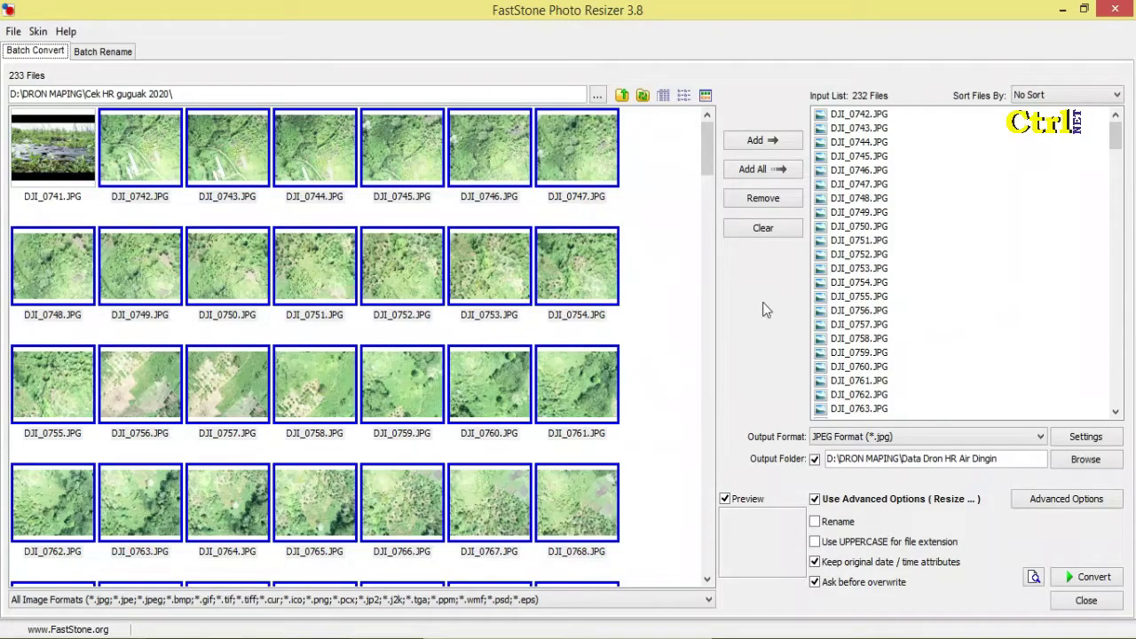
{"action": "left_click_drag", "start_coordinate": [707, 151], "coordinate": [707, 574]}
- Create a subfolder named "Resize 25 %" inside Cek HR guguak 2020 and set it as the output folder
{"action": "left_click", "coordinate": [1089, 465]}
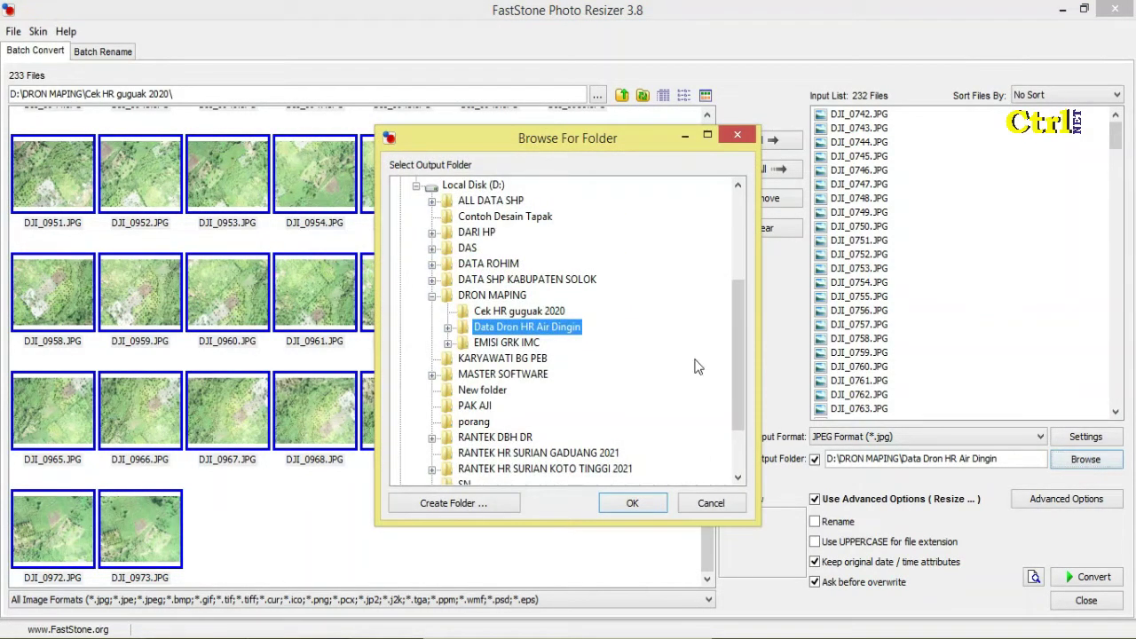
{"action": "left_click", "coordinate": [538, 313]}
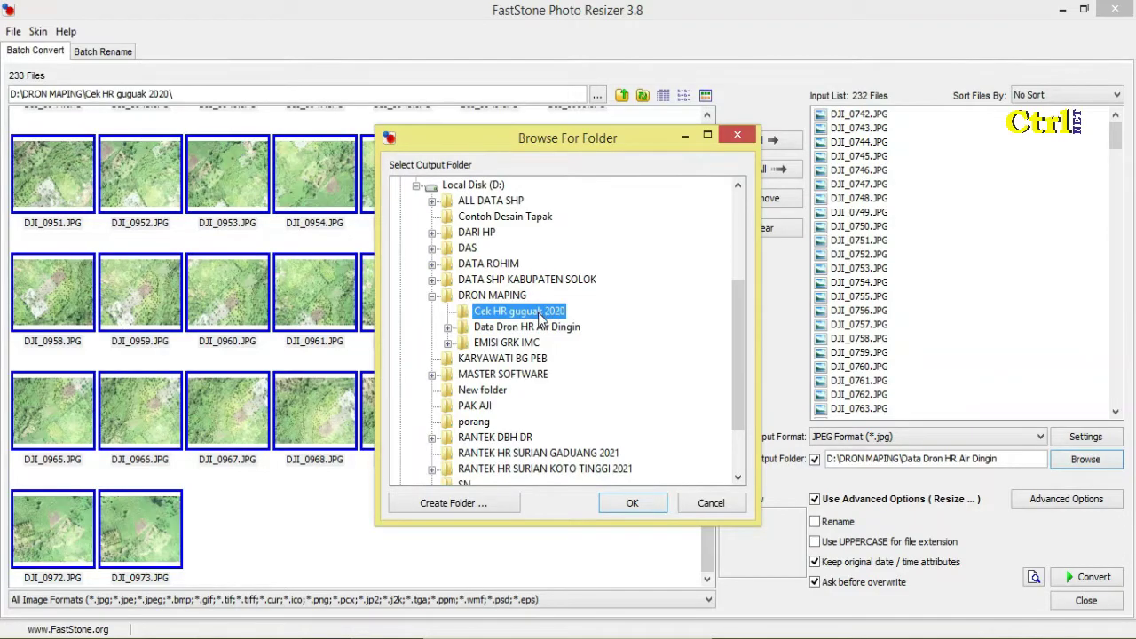
{"action": "left_click", "coordinate": [491, 503]}
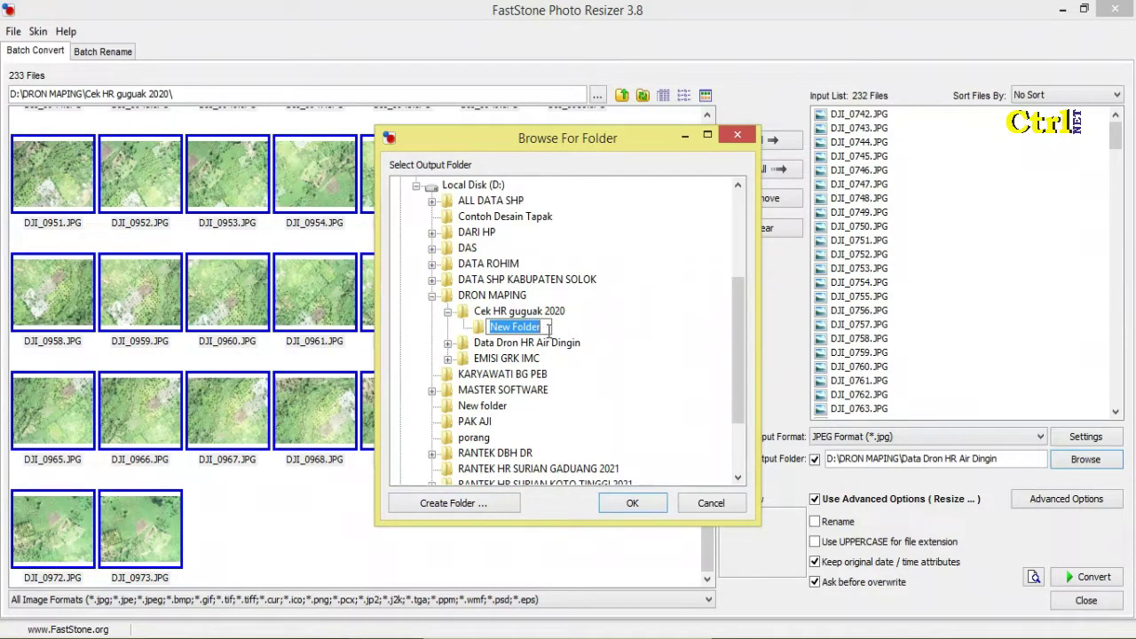
{"action": "type", "text": "r"}
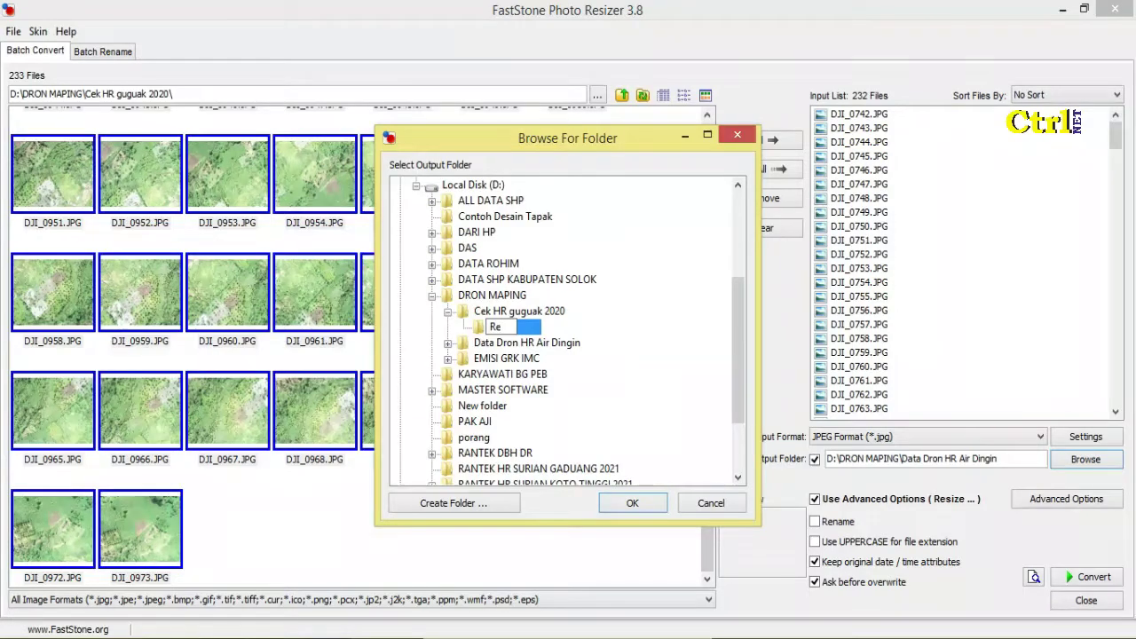
{"action": "type", "text": "esize 25 %"}
{"action": "key", "text": "Return"}
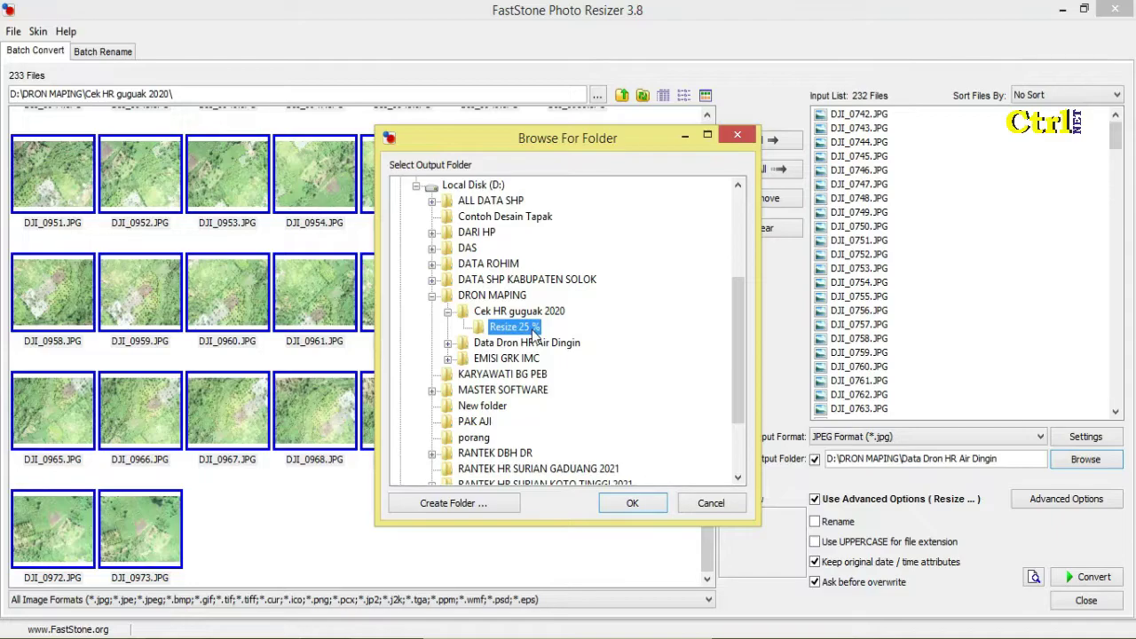
{"action": "left_click", "coordinate": [631, 504]}
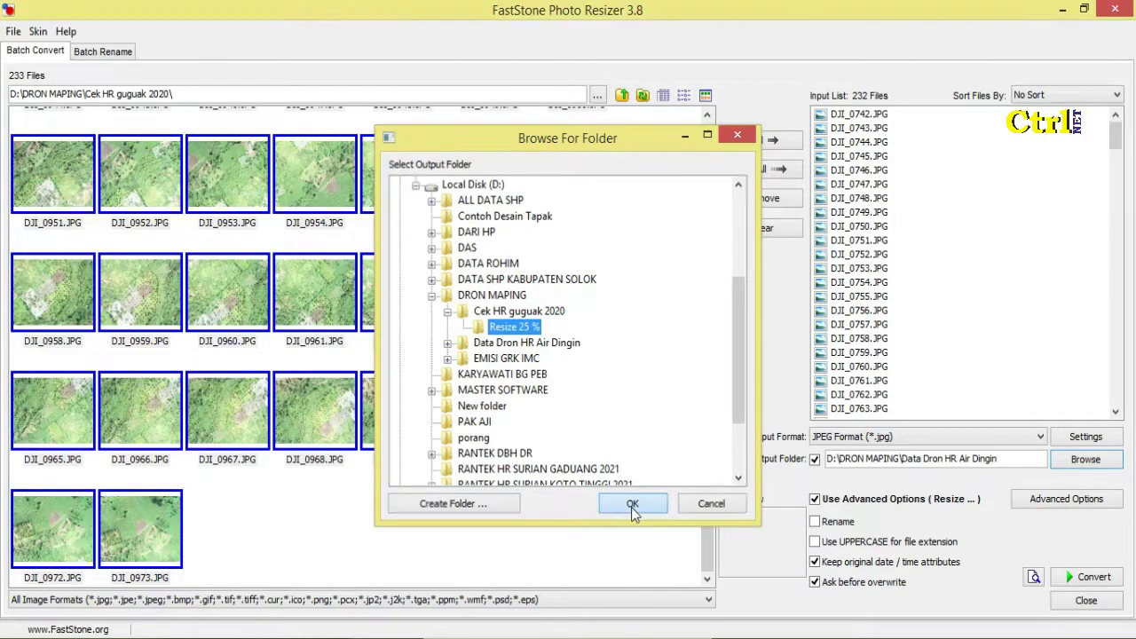
- Apply the advanced resize option in percentage at 25% for the batch conversion
{"action": "left_click", "coordinate": [1044, 504]}
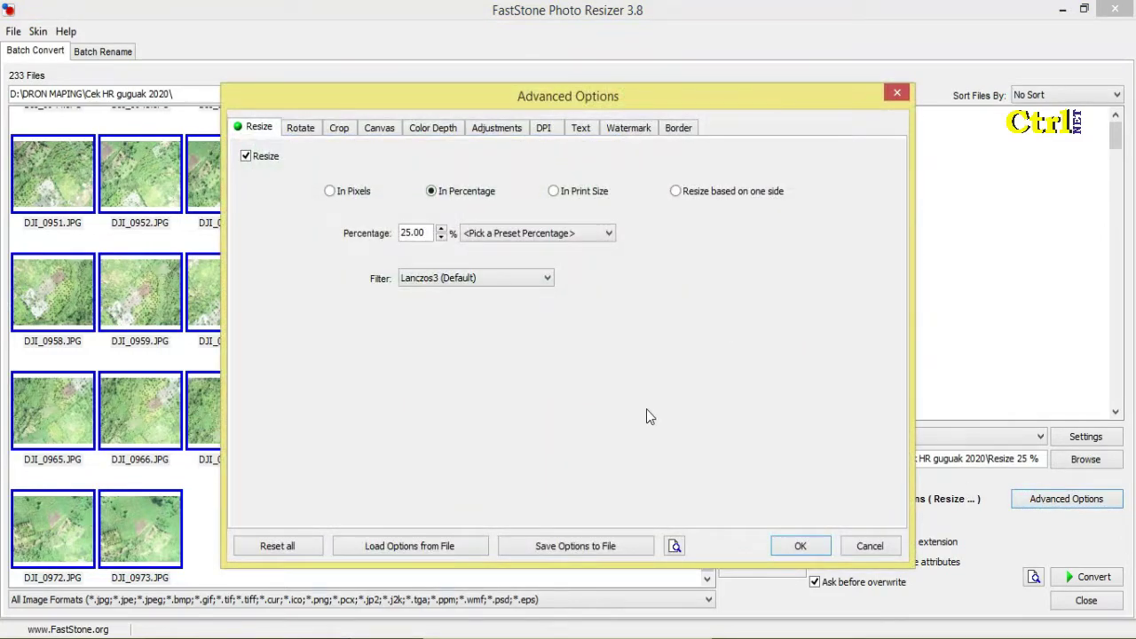
{"action": "double_click", "coordinate": [413, 229]}
{"action": "left_click", "coordinate": [411, 230]}
{"action": "left_click", "coordinate": [814, 547]}
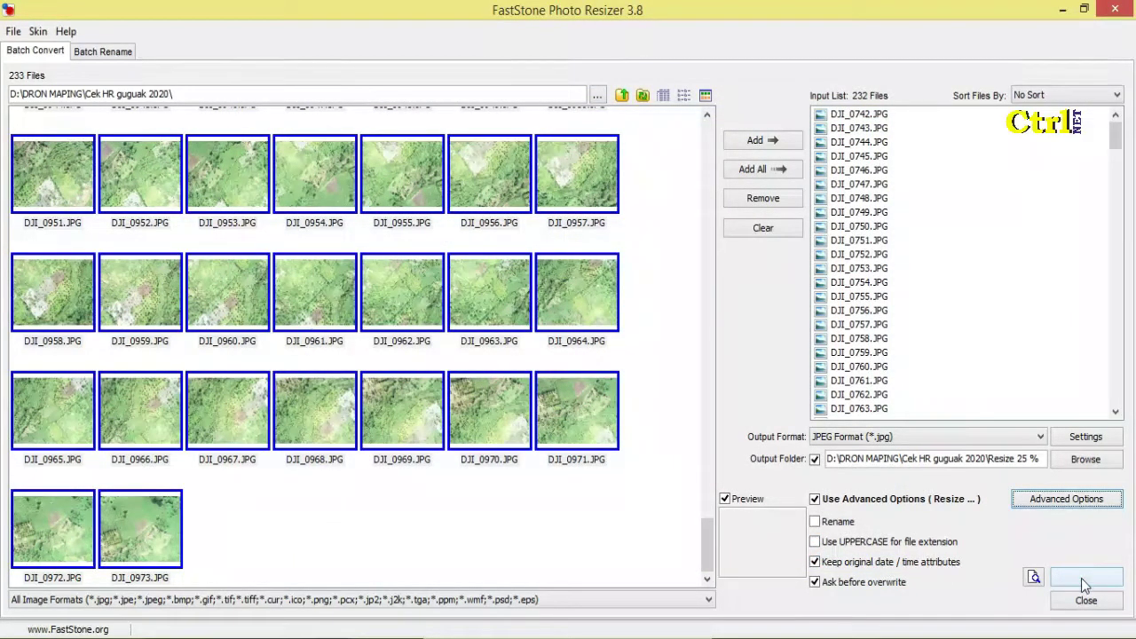
- Run the batch conversion of the listed photos and dismiss the conversion progress window once all files are processed
{"action": "left_click", "coordinate": [1081, 578]}
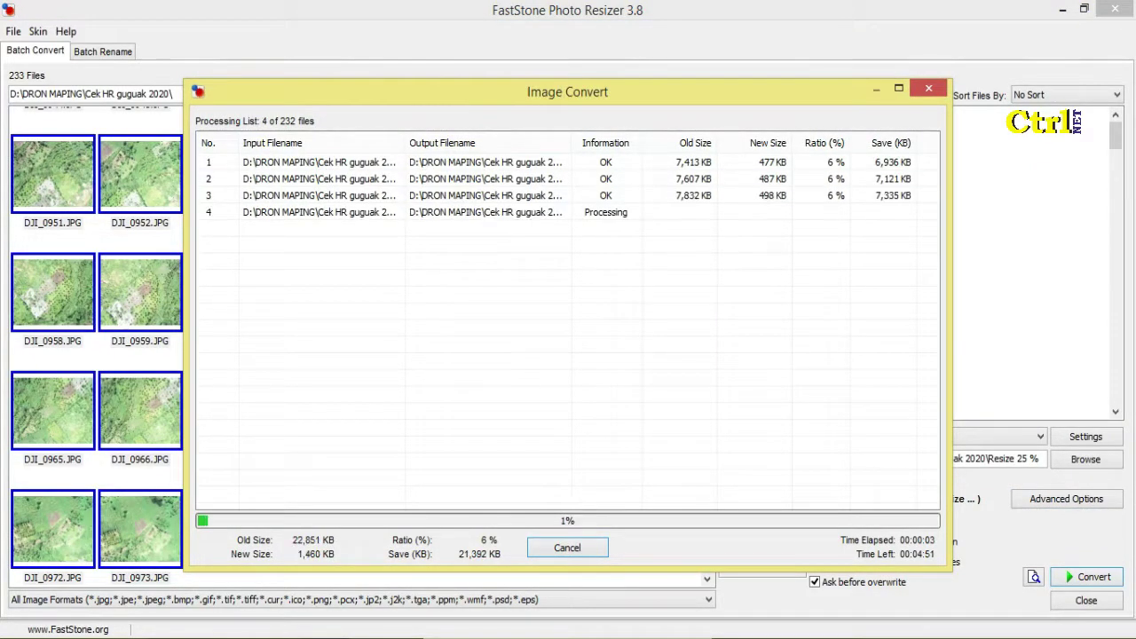
{"action": "left_click", "coordinate": [980, 638]}
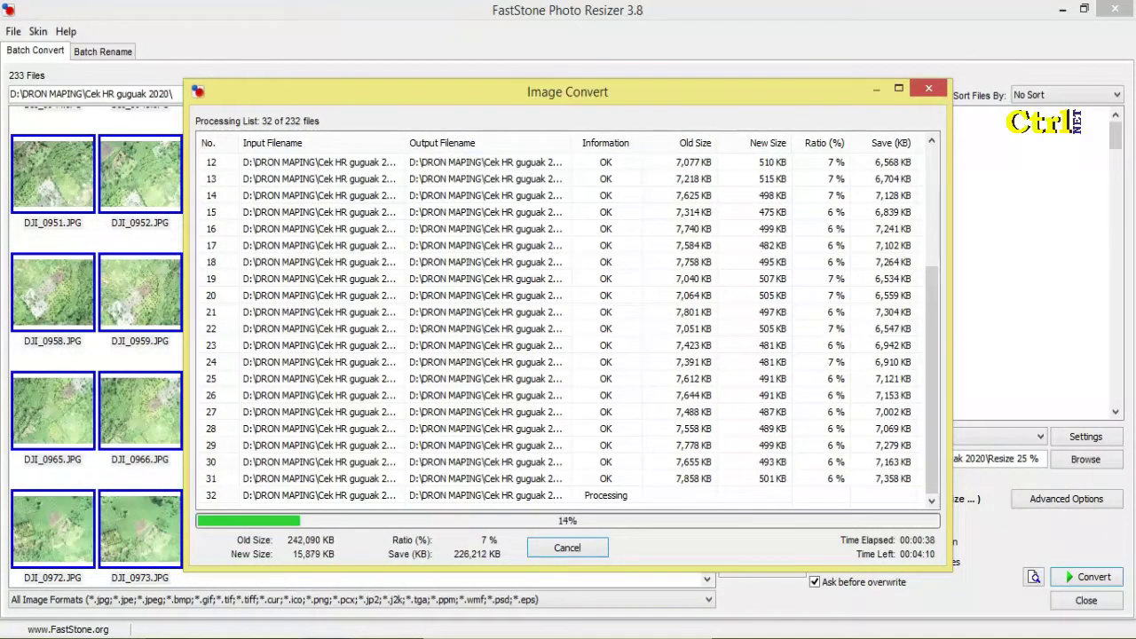
{"action": "left_click", "coordinate": [979, 635]}
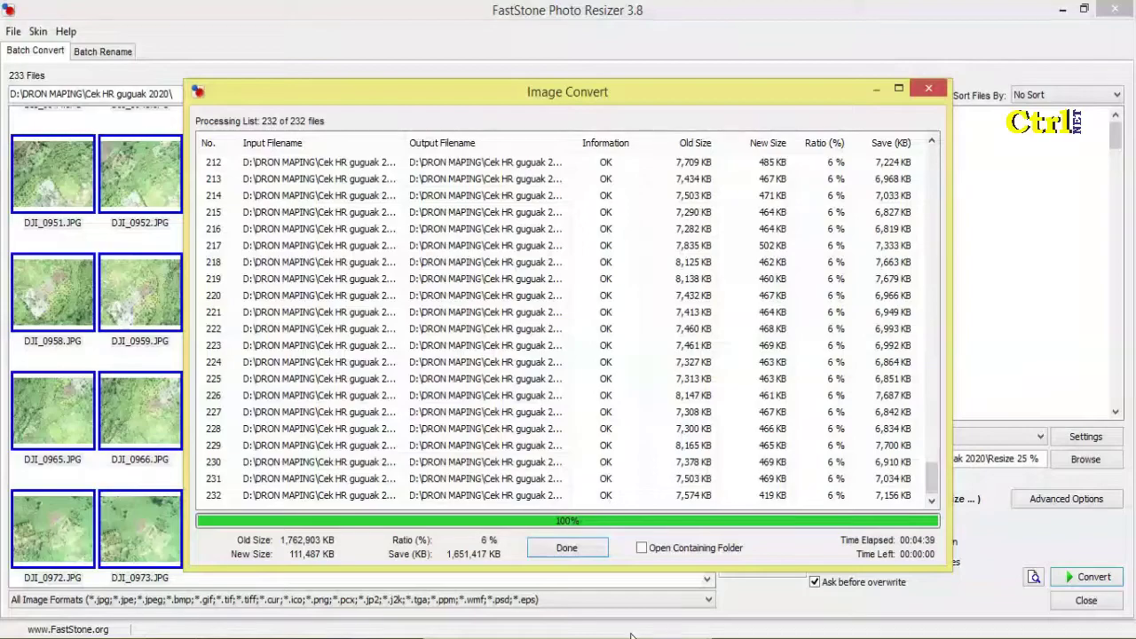
{"action": "left_click", "coordinate": [565, 547]}
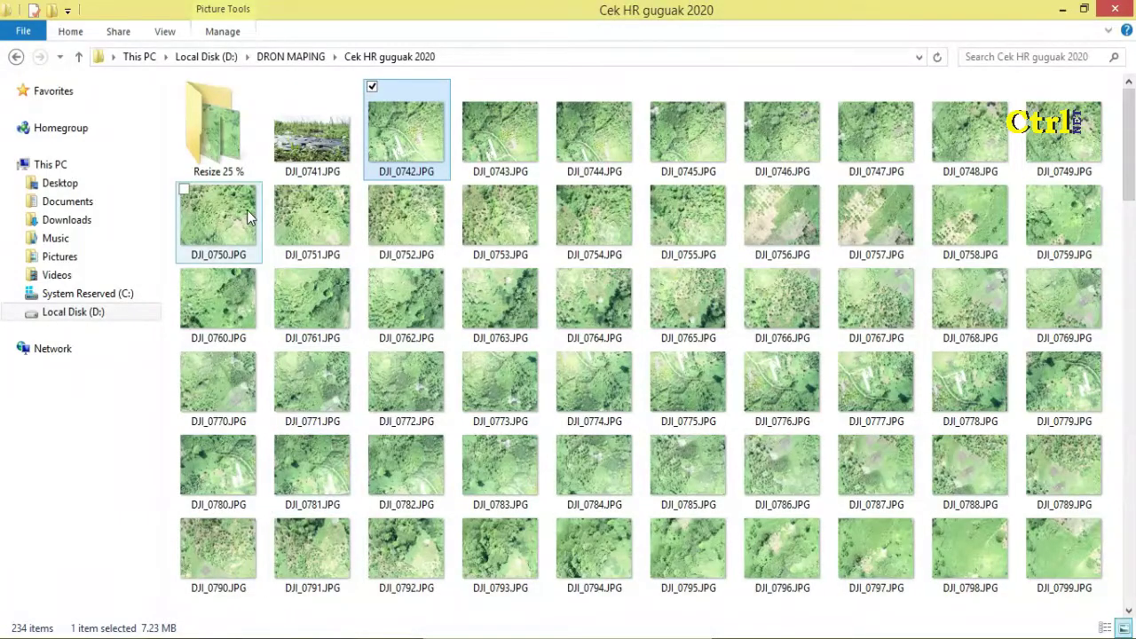
- In File Explorer, open the "Resize 25 %" folder and examine the file size, GPS data and image dimensions in DJI_0743.jpg's properties
{"action": "left_click", "coordinate": [240, 133]}
{"action": "double_click", "coordinate": [241, 133]}
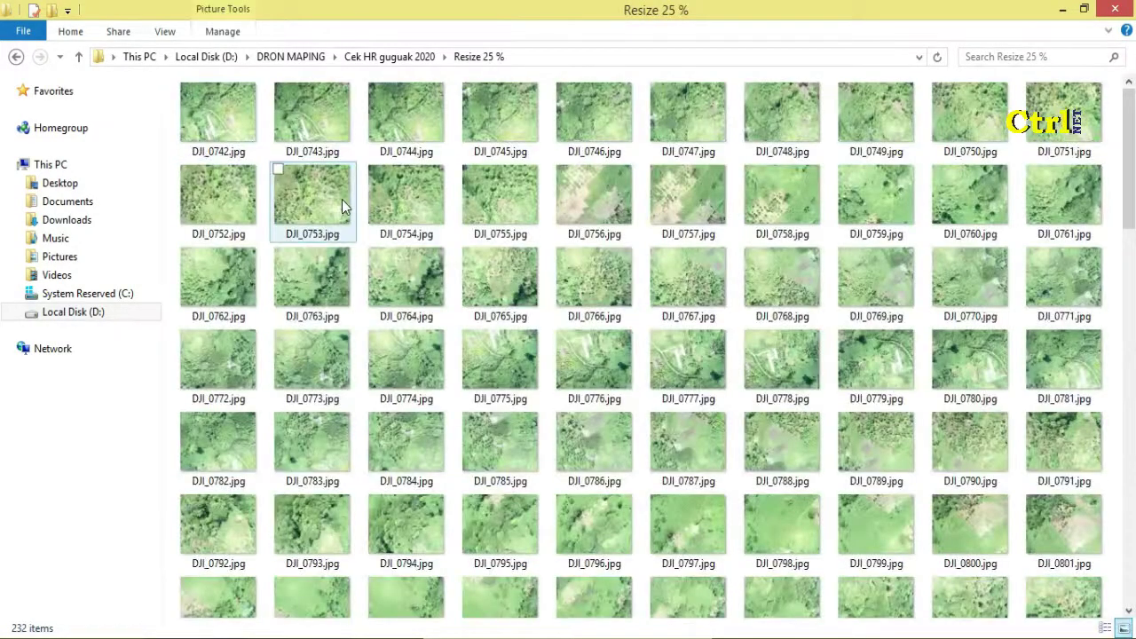
{"action": "left_click", "coordinate": [311, 139]}
{"action": "right_click", "coordinate": [306, 138]}
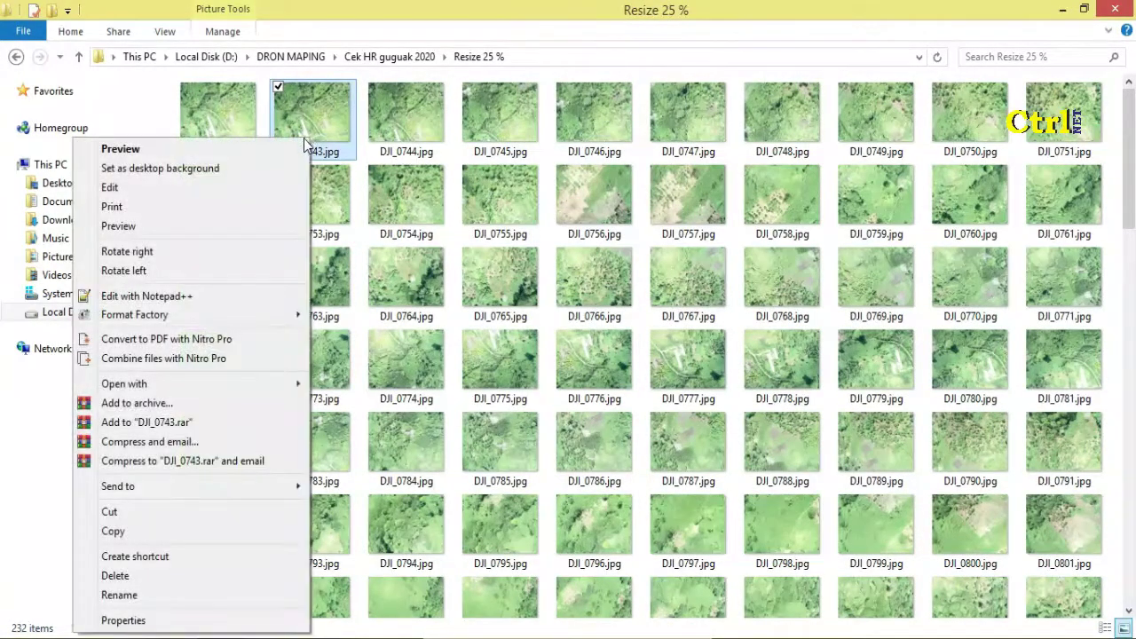
{"action": "left_click", "coordinate": [190, 620]}
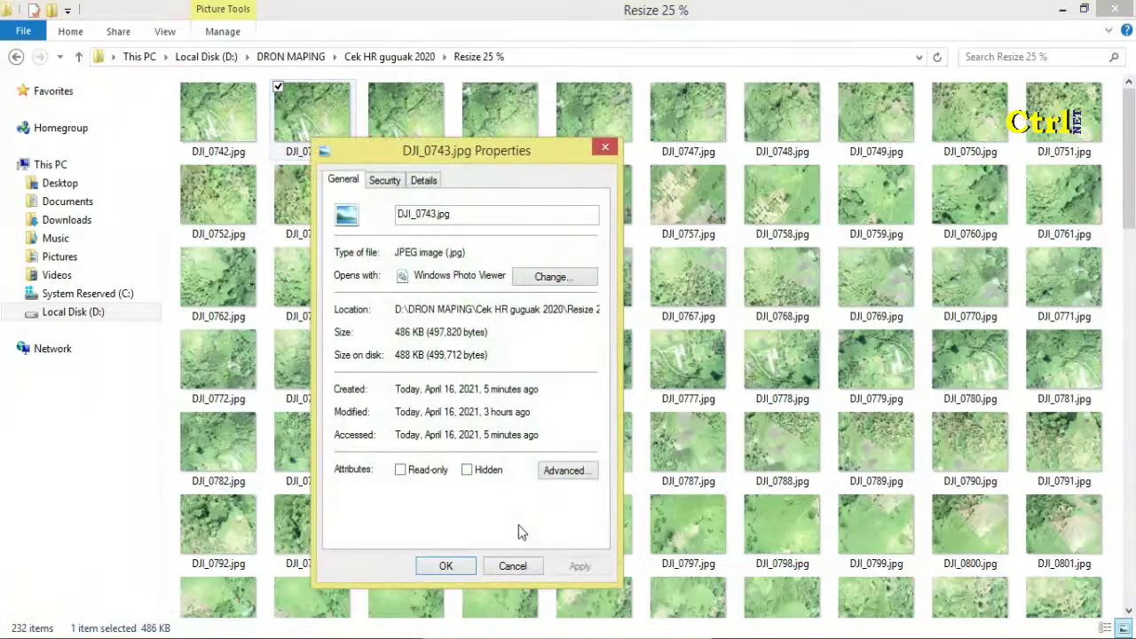
{"action": "left_click", "coordinate": [424, 180]}
{"action": "left_click_drag", "start_coordinate": [587, 256], "coordinate": [594, 455]}
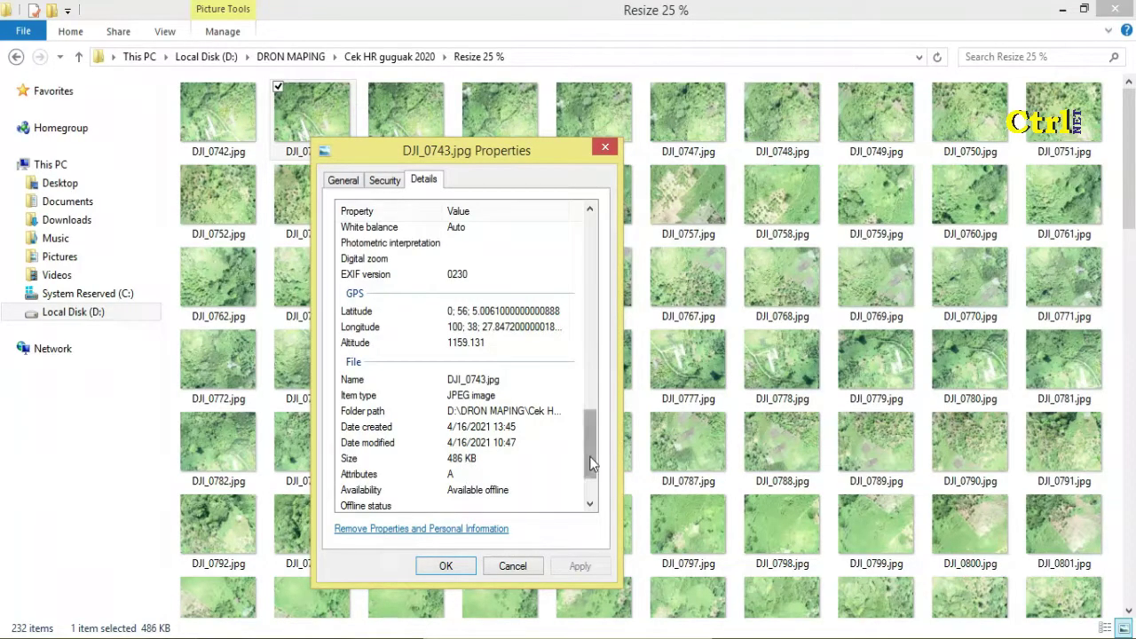
{"action": "left_click_drag", "start_coordinate": [589, 447], "coordinate": [596, 275]}
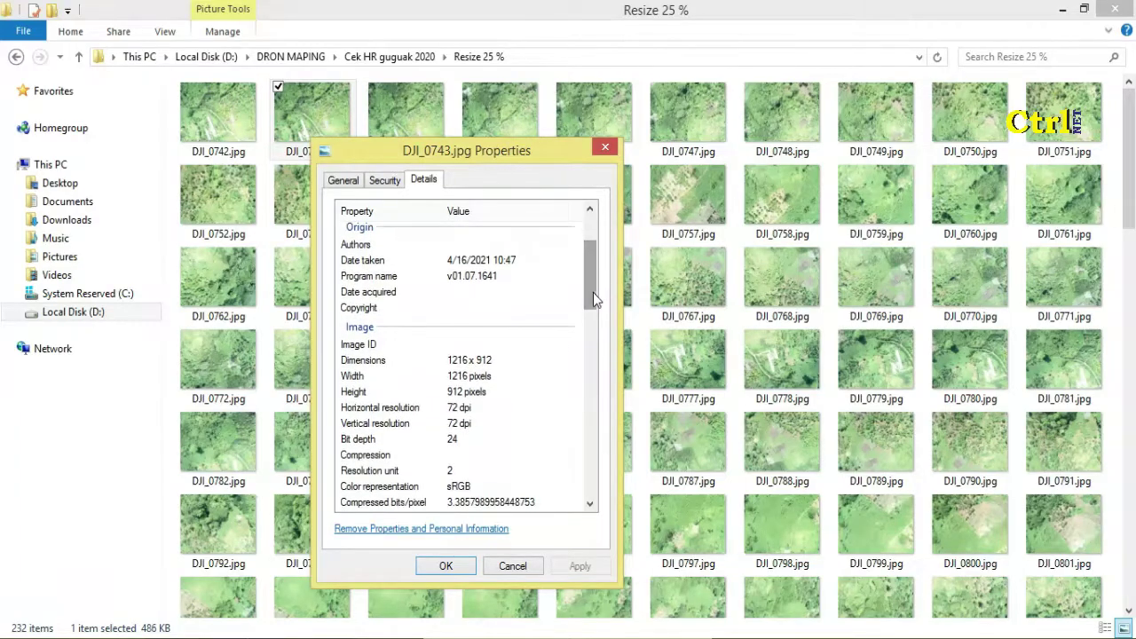
{"action": "left_click_drag", "start_coordinate": [480, 368], "coordinate": [478, 373]}
{"action": "left_click", "coordinate": [608, 151]}
- View DJI_0743.jpg in Windows Photo Viewer to check the resized photo's image quality, and close the viewer
{"action": "double_click", "coordinate": [305, 110]}
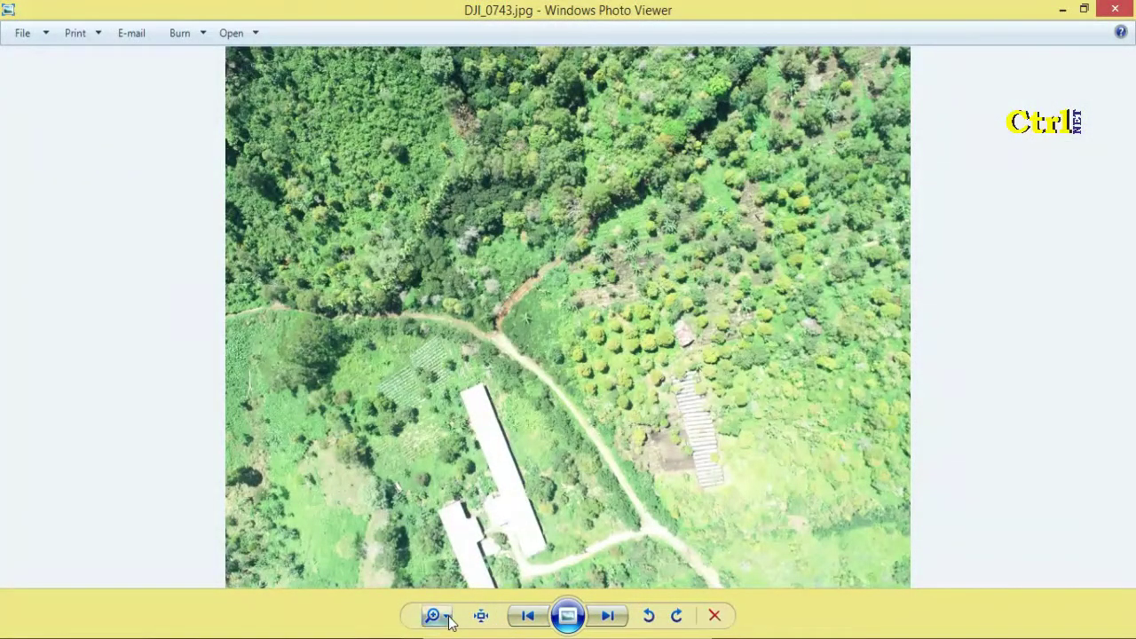
{"action": "left_click", "coordinate": [446, 615]}
{"action": "mouse_move", "coordinate": [450, 615]}
{"action": "left_mouse_down"}
{"action": "mouse_move", "coordinate": [450, 604]}
{"action": "mouse_move", "coordinate": [451, 615]}
{"action": "left_mouse_up"}
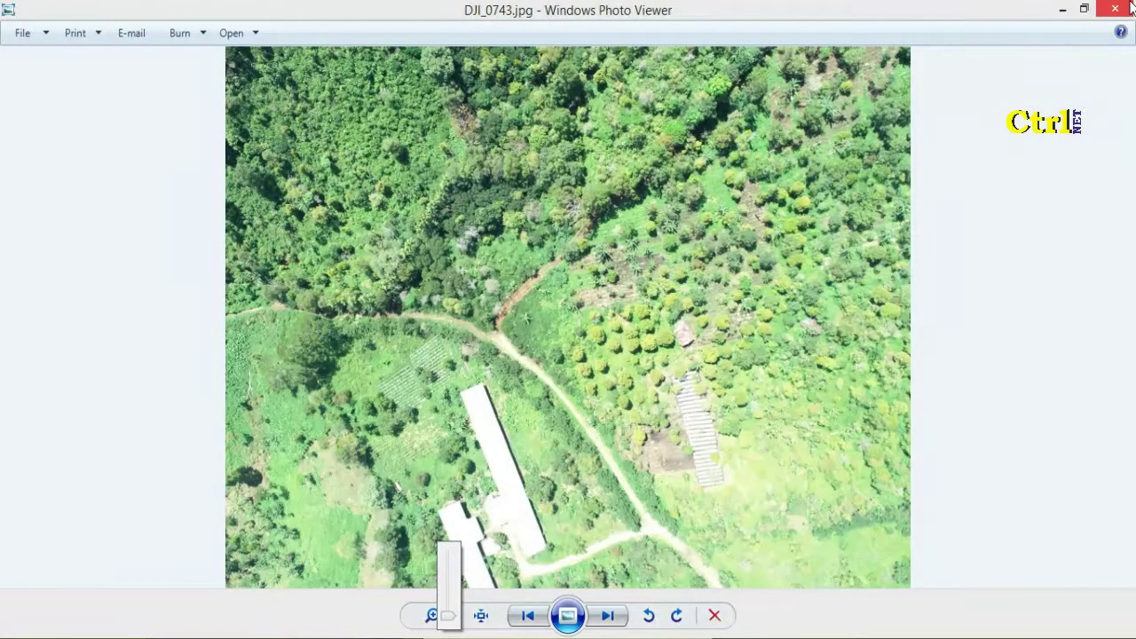
{"action": "left_click", "coordinate": [1124, 9]}
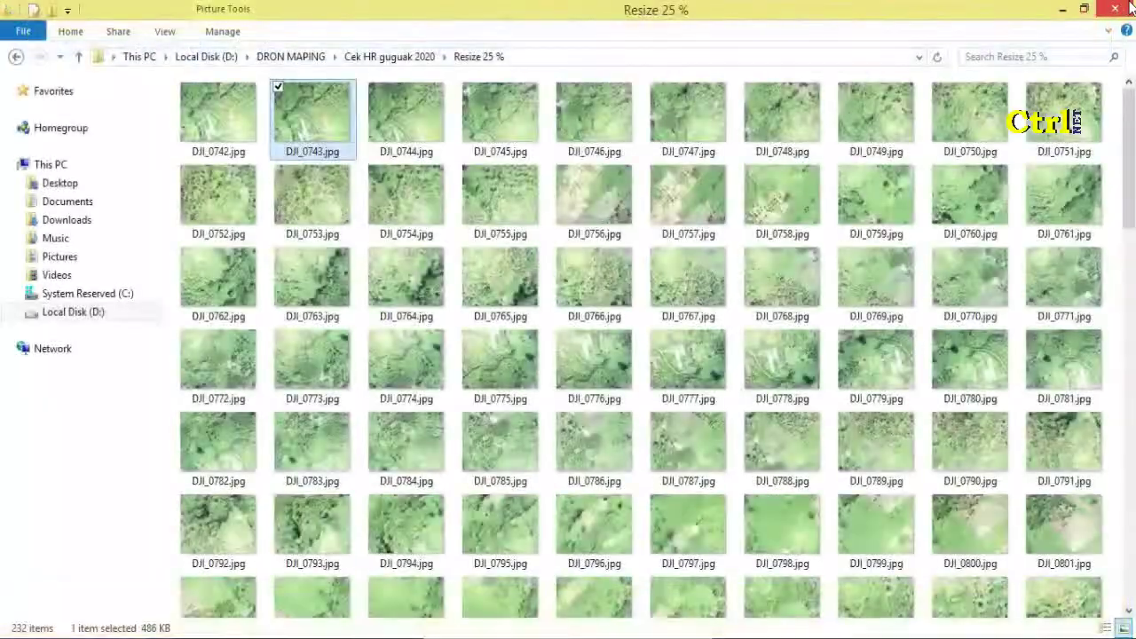